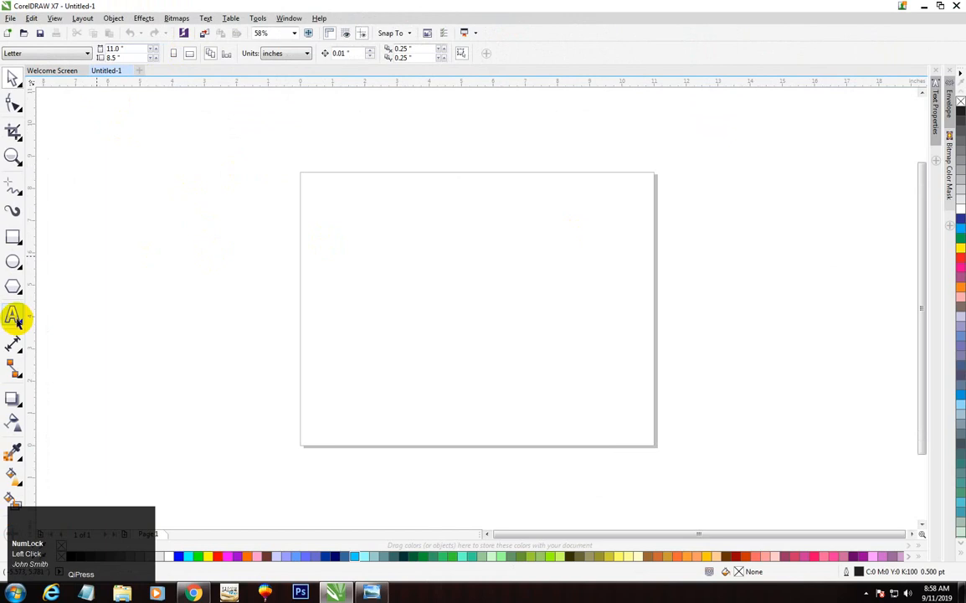
- Add the artistic text "JF" near the middle of the page
{"action": "left_click", "coordinate": [14, 315]}
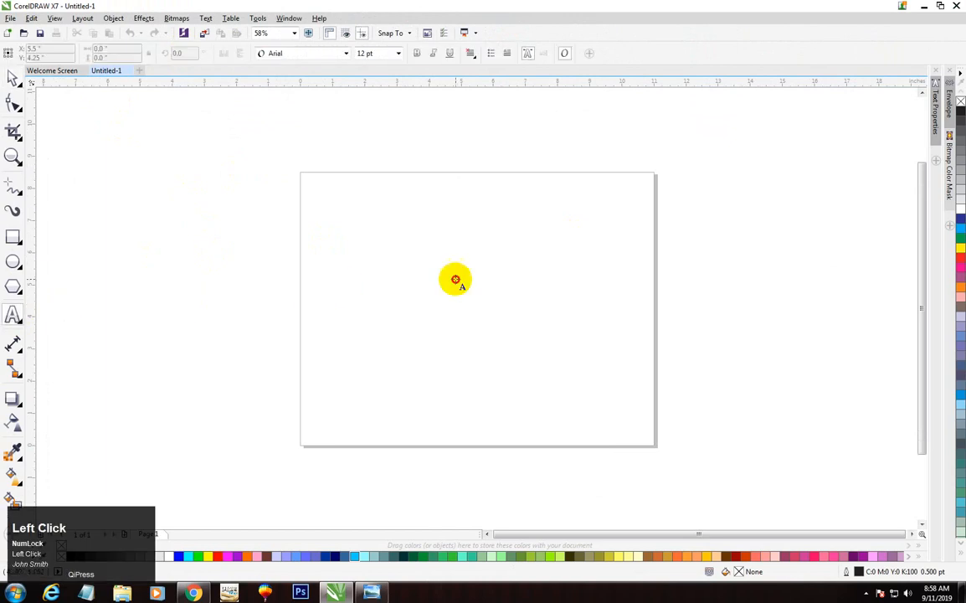
{"action": "left_click", "coordinate": [456, 280]}
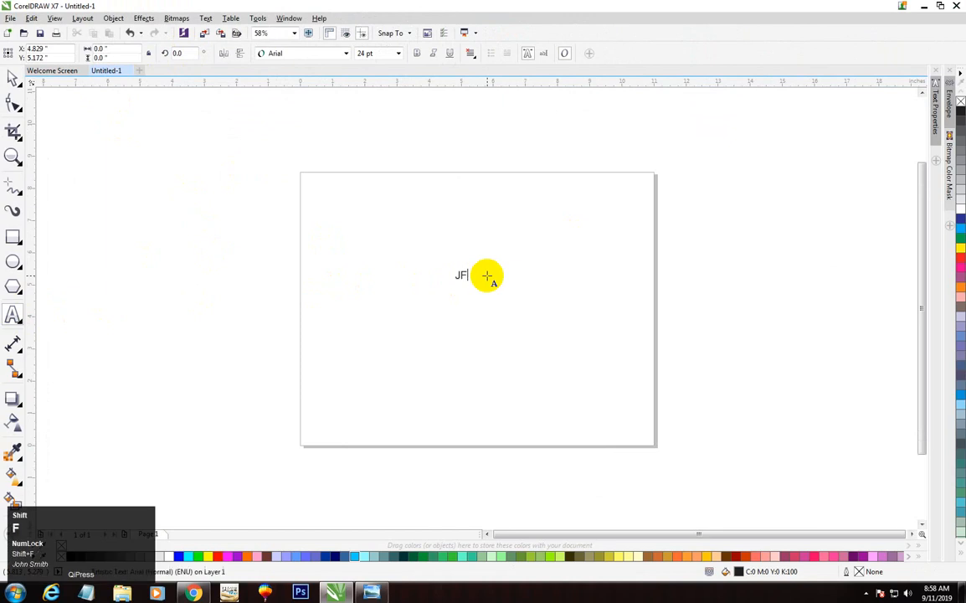
{"action": "type", "text": "JF"}
{"action": "left_click", "coordinate": [13, 78]}
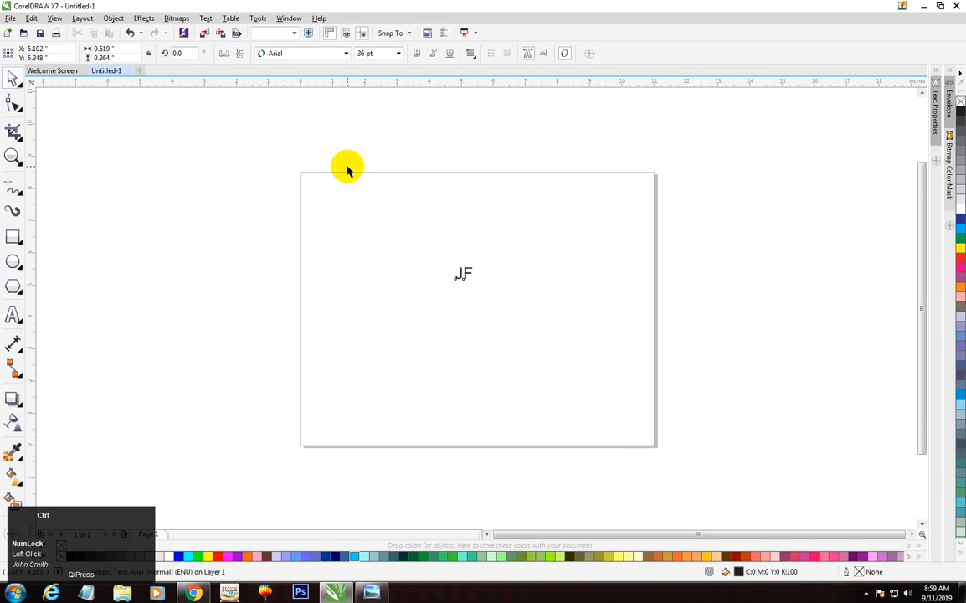
- Enlarge the JF text proportionally to about 352 pt
{"action": "key", "text": "ctrl+KP_8"}
{"action": "key", "text": "ctrl+KP_8"}
{"action": "key", "text": "ctrl+KP_8"}
{"action": "key", "text": "ctrl+KP_8"}
{"action": "key", "text": "ctrl+KP_8"}
{"action": "key", "text": "ctrl+KP_8"}
{"action": "key", "text": "ctrl+KP_8"}
{"action": "key", "text": "ctrl+KP_8"}
{"action": "key", "text": "ctrl+KP_8"}
{"action": "key", "text": "ctrl+KP_8"}
{"action": "key", "text": "ctrl+KP_8"}
{"action": "key", "text": "ctrl+KP_8"}
{"action": "key", "text": "ctrl+KP_8"}
{"action": "key", "text": "ctrl+KP_8"}
{"action": "key", "text": "ctrl+KP_8"}
{"action": "key", "text": "ctrl+KP_8"}
{"action": "key", "text": "ctrl+KP_8"}
{"action": "key", "text": "ctrl+KP_8"}
{"action": "key", "text": "ctrl+KP_8"}
{"action": "key", "text": "ctrl+KP_8"}
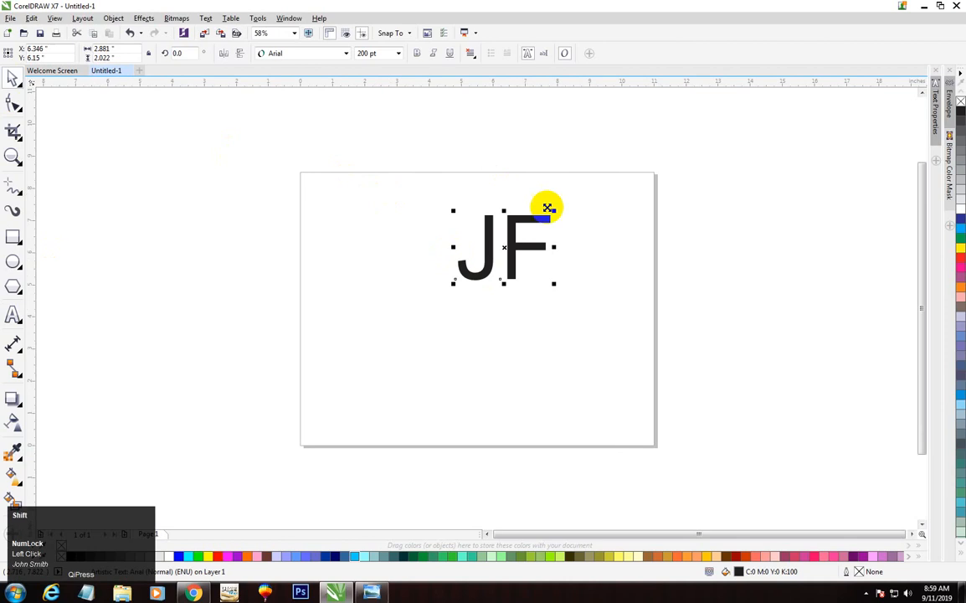
{"action": "left_click_drag", "start_coordinate": [556, 208], "coordinate": [599, 188]}
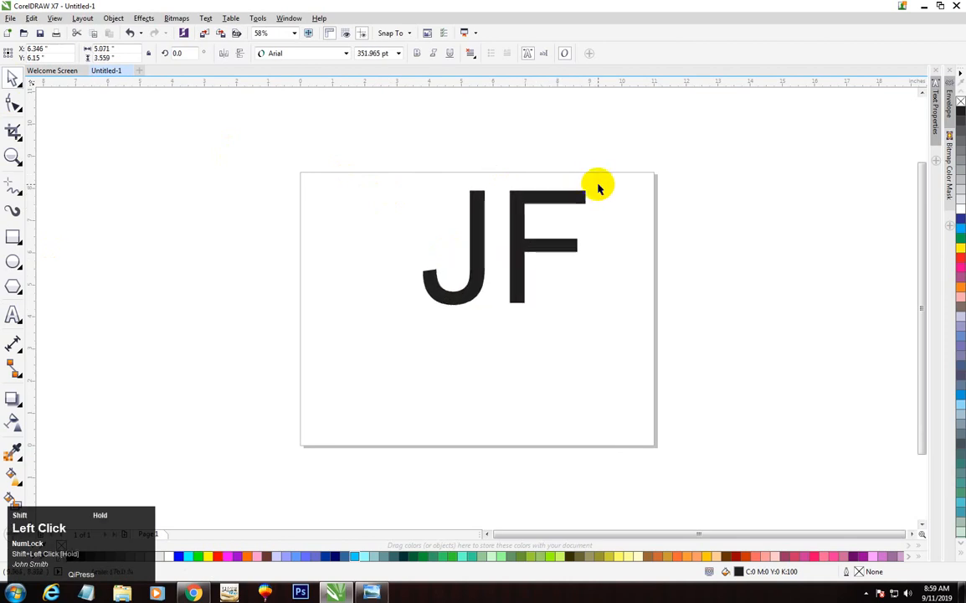
- Centre the JF text on the page and move it straight up to a vertical position of about 5.84 inches
{"action": "key", "text": "p"}
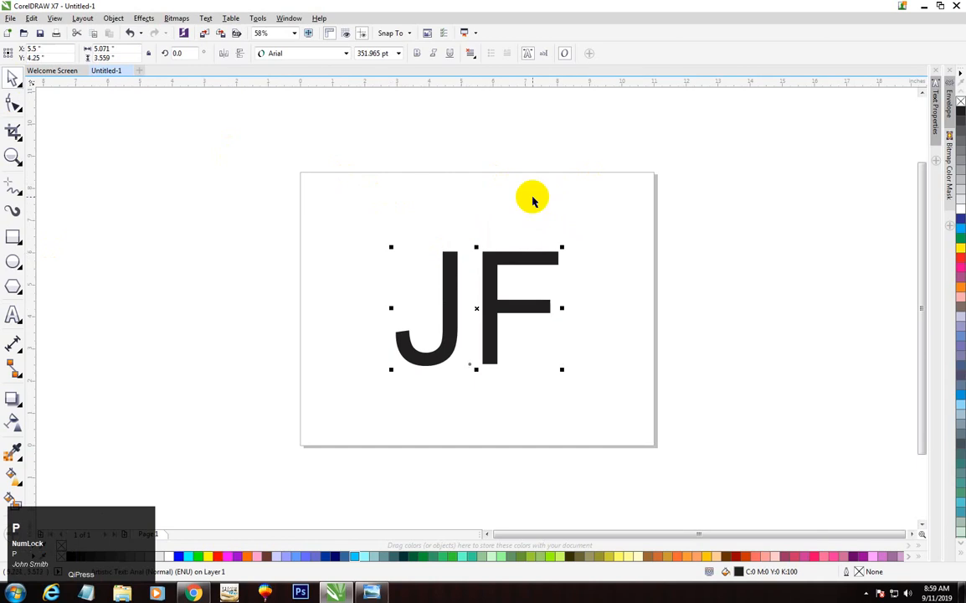
{"action": "left_click", "coordinate": [502, 268]}
{"action": "left_click_drag", "start_coordinate": [502, 268], "coordinate": [502, 207]}
{"action": "key", "text": "F2"}
{"action": "left_click_drag", "start_coordinate": [364, 157], "coordinate": [561, 303]}
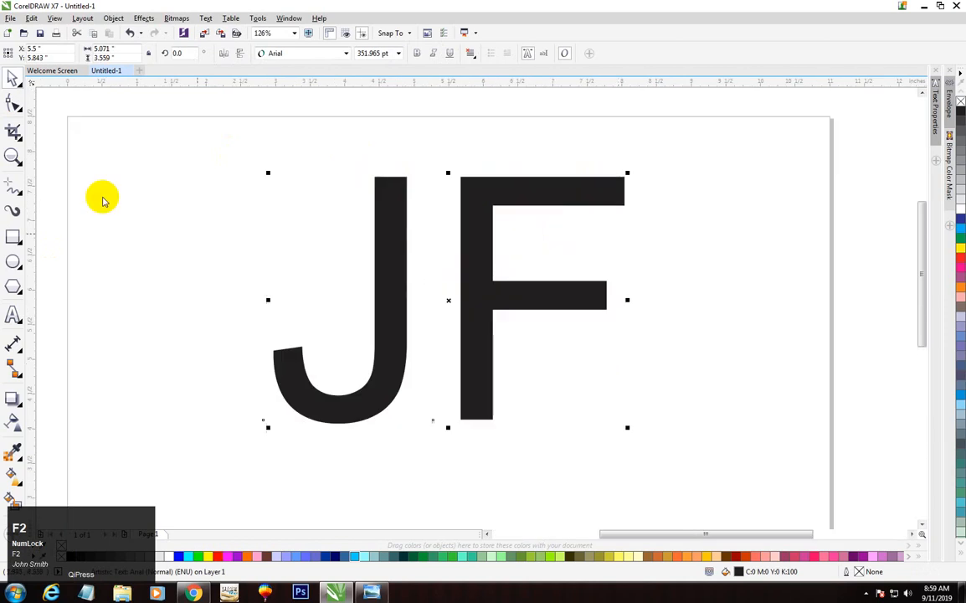
- Change the font of the JF text to Liner
{"action": "left_click_drag", "start_coordinate": [194, 101], "coordinate": [690, 472]}
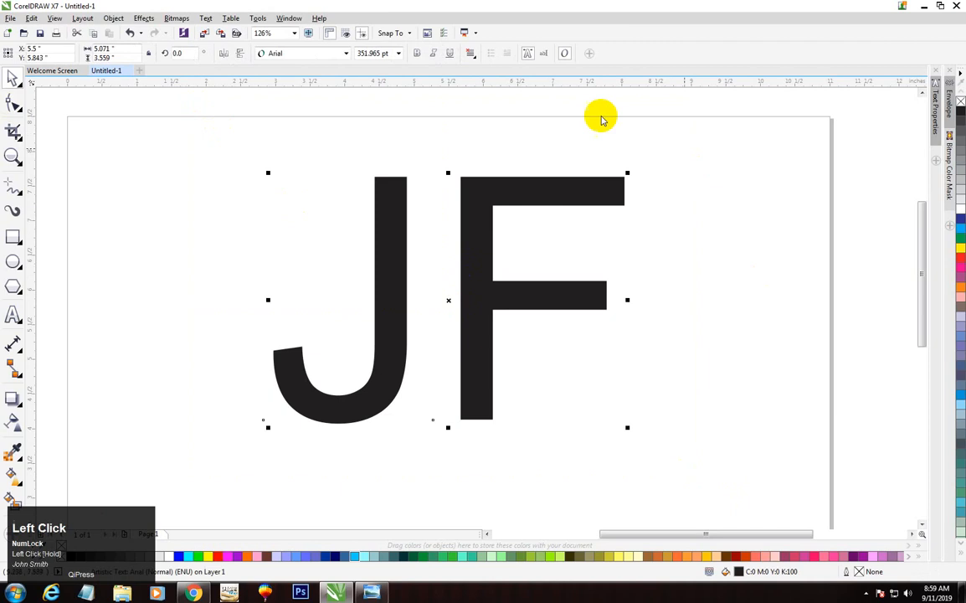
{"action": "left_click", "coordinate": [295, 54]}
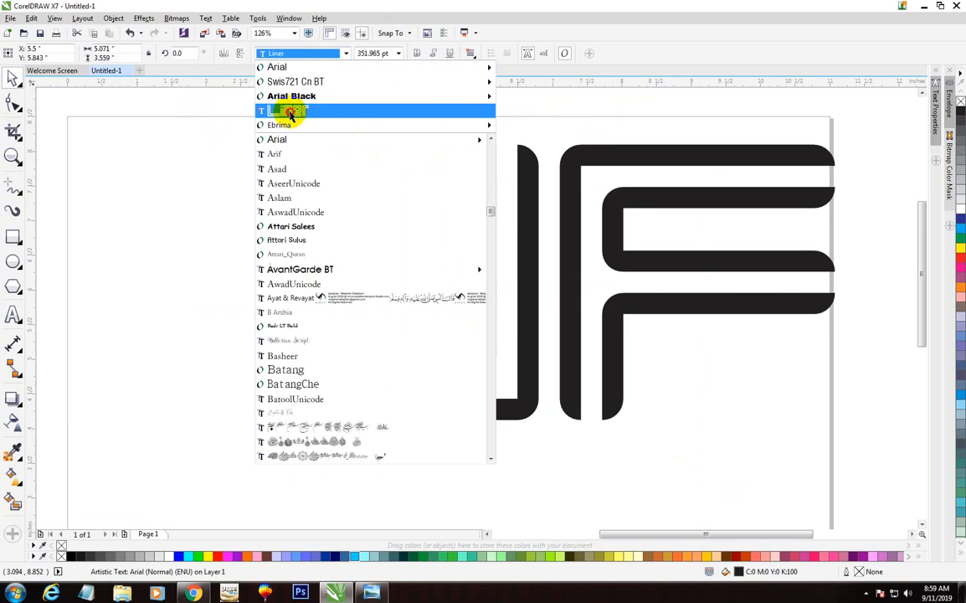
{"action": "left_click", "coordinate": [290, 112]}
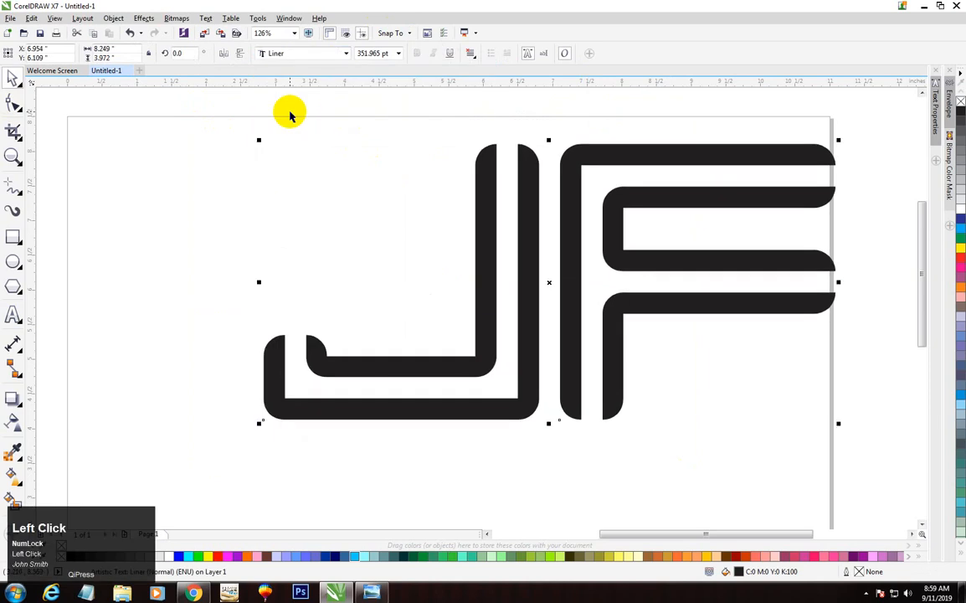
- Centre the JF text on the page again
{"action": "left_click", "coordinate": [525, 117]}
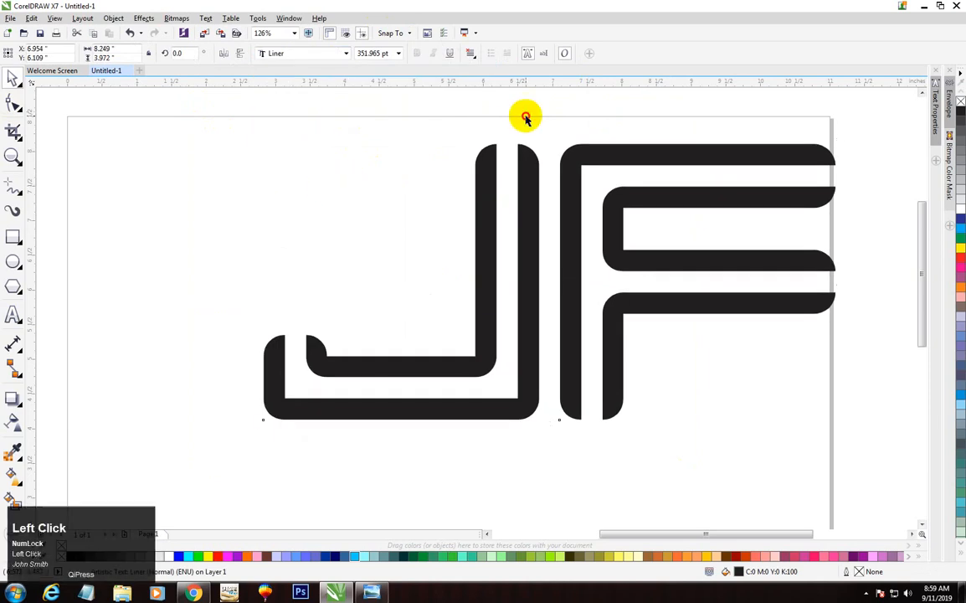
{"action": "left_click", "coordinate": [529, 193]}
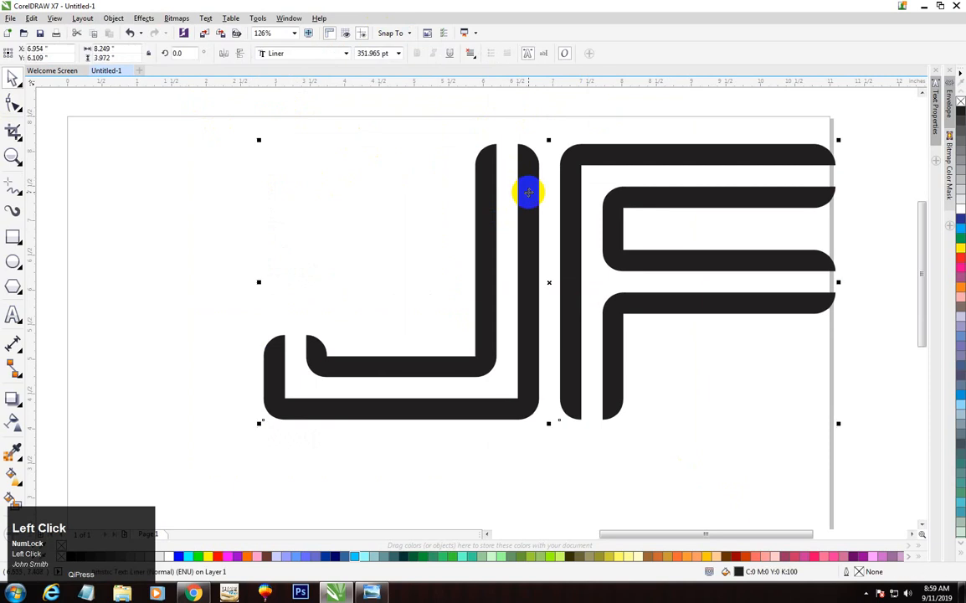
{"action": "key", "text": "p"}
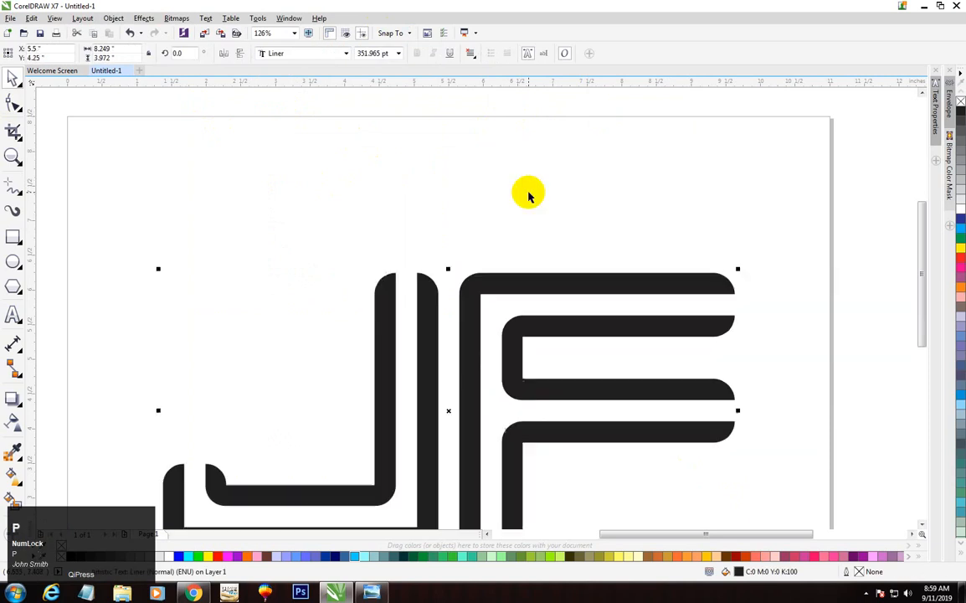
{"action": "key", "text": "F3"}
{"action": "key", "text": "F2"}
{"action": "left_click_drag", "start_coordinate": [276, 176], "coordinate": [837, 431]}
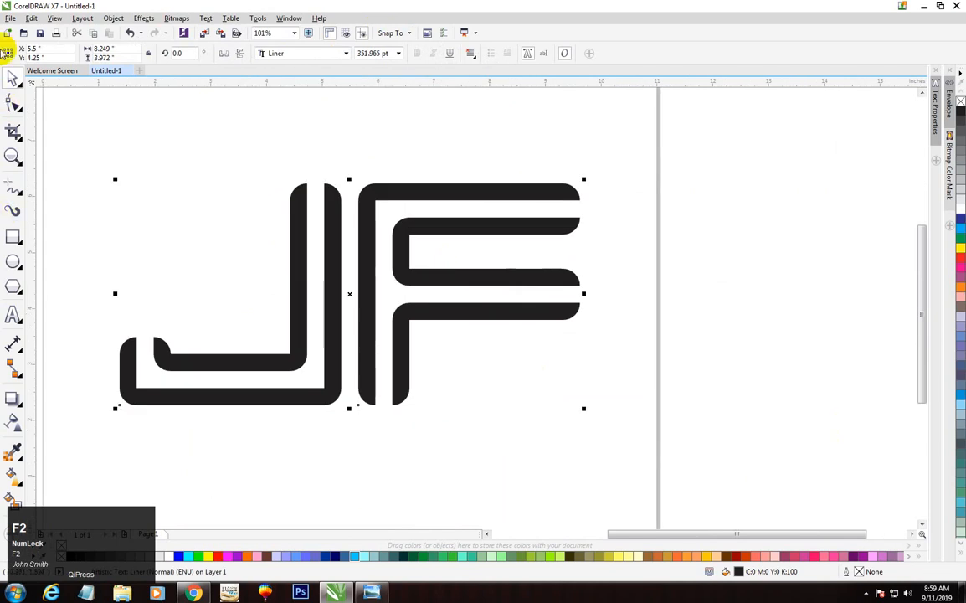
- Convert the JF text to curves and break it apart into separate strokes
{"action": "left_click", "coordinate": [13, 102]}
{"action": "left_click", "coordinate": [25, 80]}
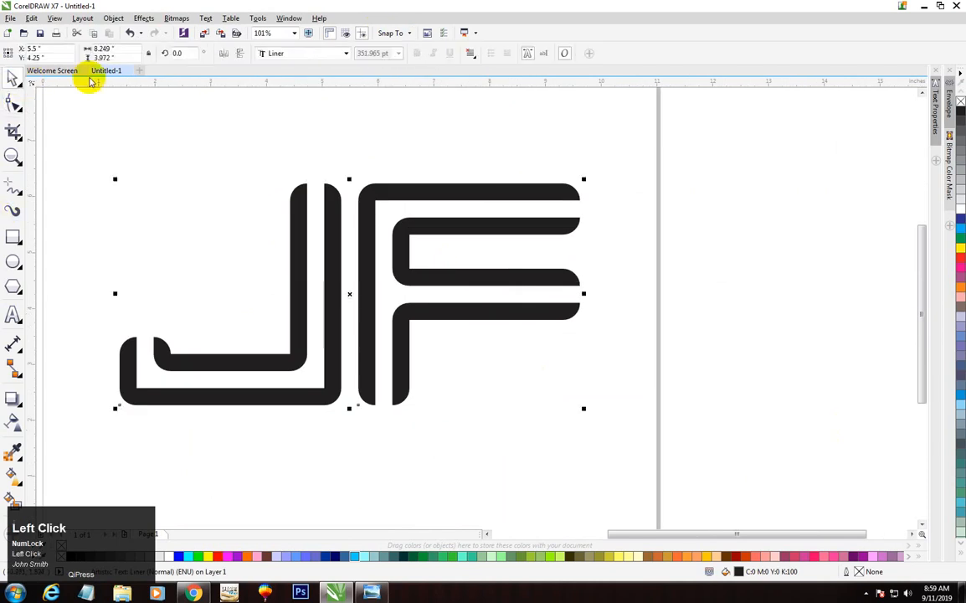
{"action": "left_click", "coordinate": [355, 162]}
{"action": "left_click", "coordinate": [374, 201]}
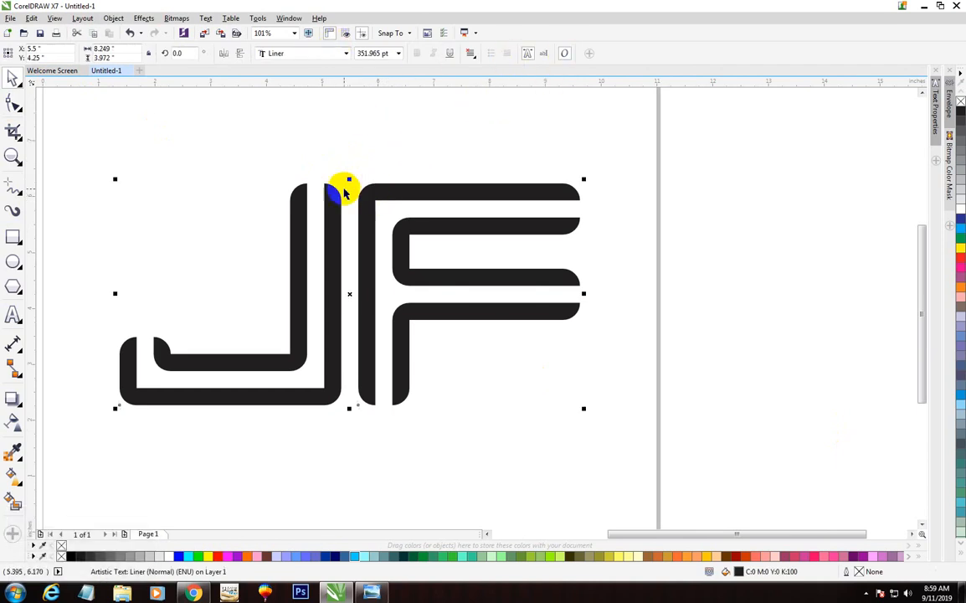
{"action": "key", "text": "ctrl+q"}
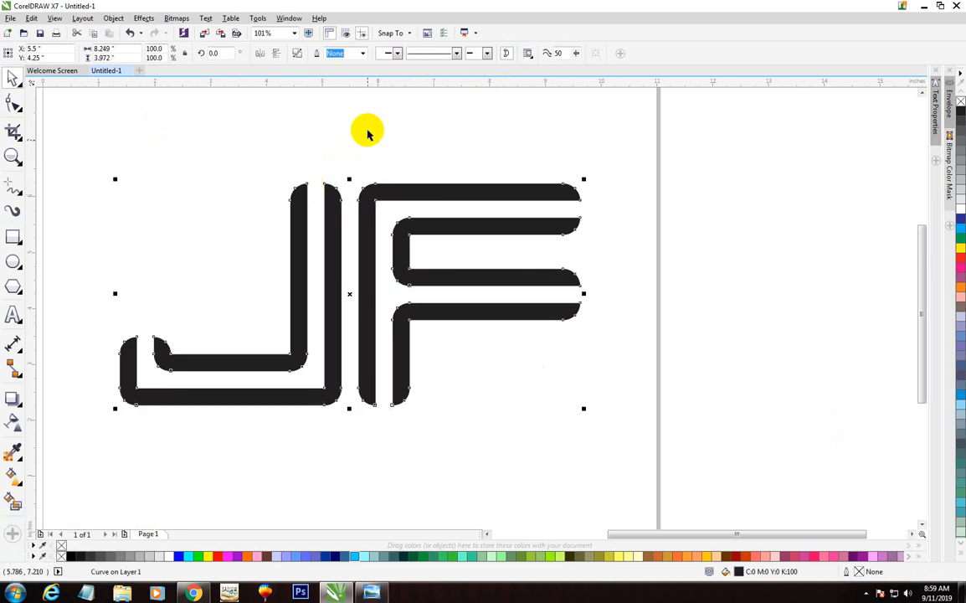
{"action": "left_click", "coordinate": [296, 55]}
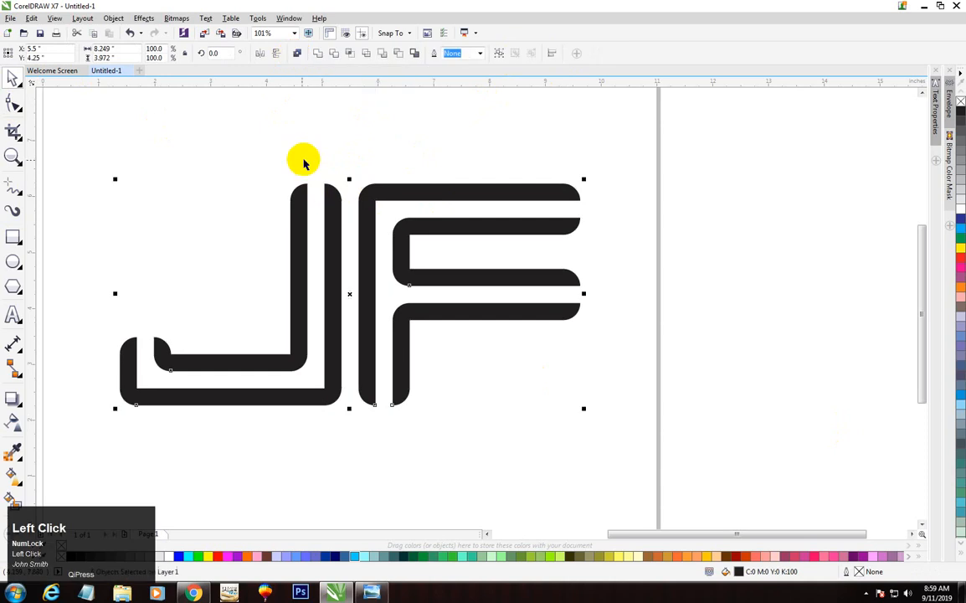
{"action": "left_click", "coordinate": [323, 180]}
{"action": "left_click_drag", "start_coordinate": [296, 231], "coordinate": [284, 199]}
{"action": "left_click_drag", "start_coordinate": [334, 264], "coordinate": [339, 231]}
{"action": "key", "text": "ctrl+z"}
{"action": "key", "text": "ctrl+z"}
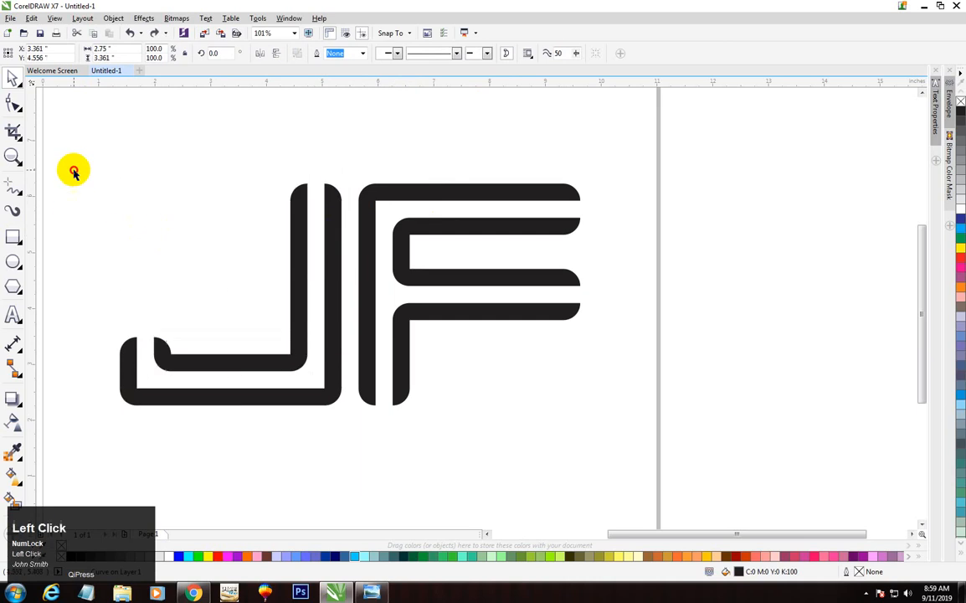
- Weld the J's two strokes into one curve and move it down so its right stem overlaps the end of the F's outer left stem
{"action": "mouse_move", "coordinate": [67, 139]}
{"action": "left_mouse_down"}
{"action": "mouse_move", "coordinate": [366, 408]}
{"action": "mouse_move", "coordinate": [364, 440]}
{"action": "mouse_move", "coordinate": [353, 443]}
{"action": "left_mouse_up"}
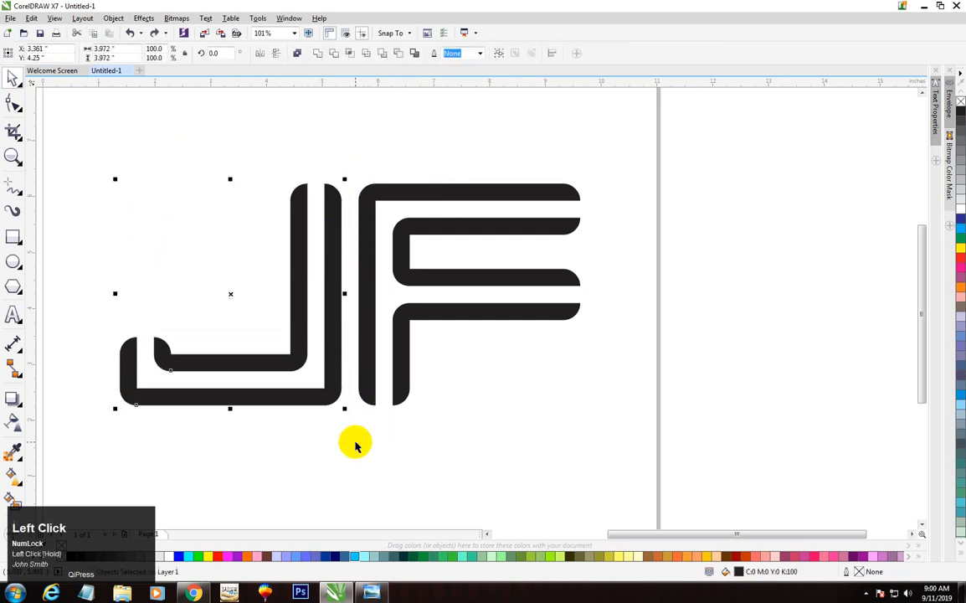
{"action": "left_click", "coordinate": [317, 56]}
{"action": "key", "text": "F3"}
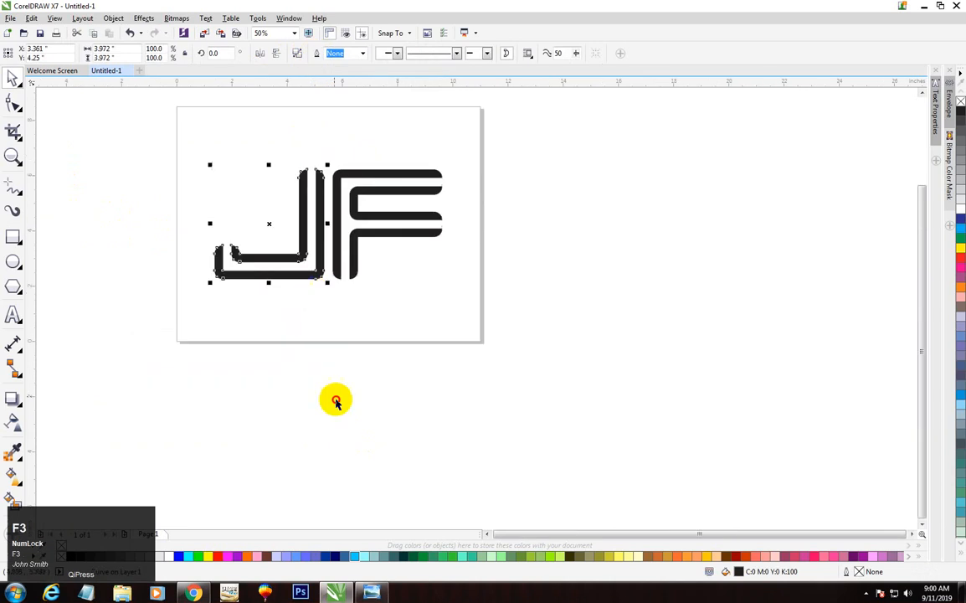
{"action": "left_click", "coordinate": [304, 310]}
{"action": "left_click_drag", "start_coordinate": [293, 270], "coordinate": [315, 358]}
{"action": "key", "text": "F2"}
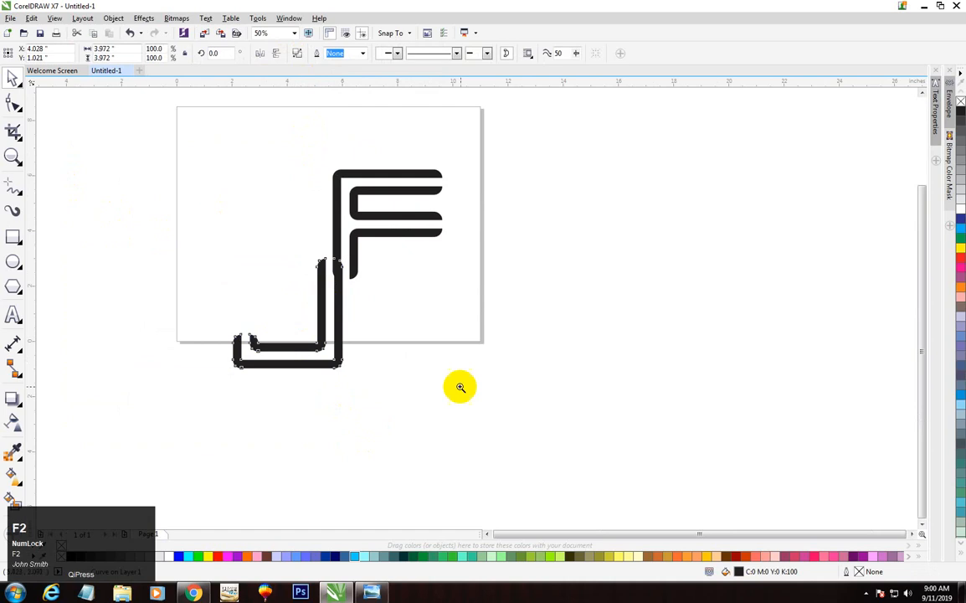
{"action": "left_click", "coordinate": [458, 386]}
- Switch the display to Wireframe and shift the J so its right stem lines up with the F's outer left stem
{"action": "key", "text": "F2"}
{"action": "left_click_drag", "start_coordinate": [322, 204], "coordinate": [669, 351]}
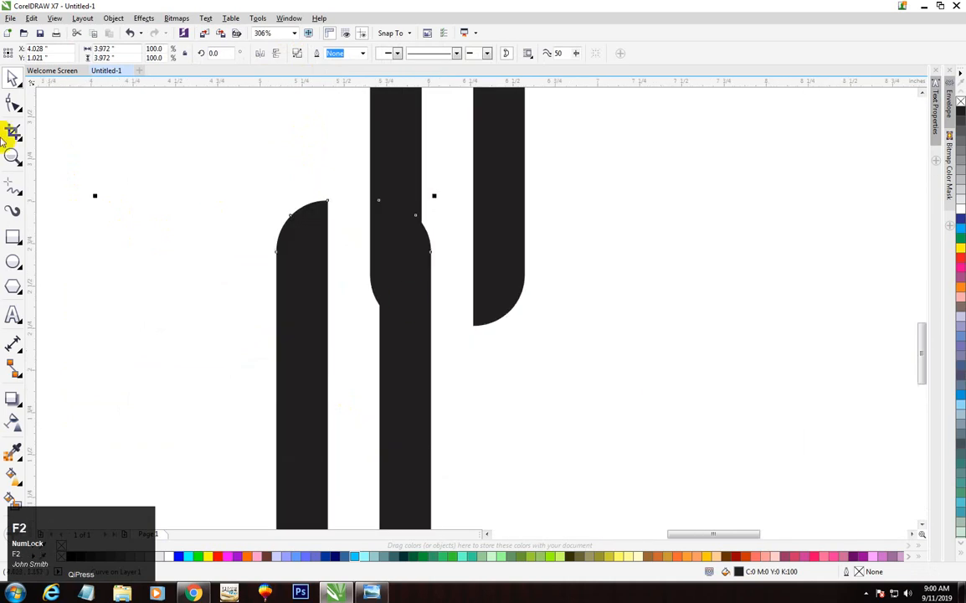
{"action": "left_click", "coordinate": [11, 102]}
{"action": "left_click", "coordinate": [11, 78]}
{"action": "left_click", "coordinate": [268, 167]}
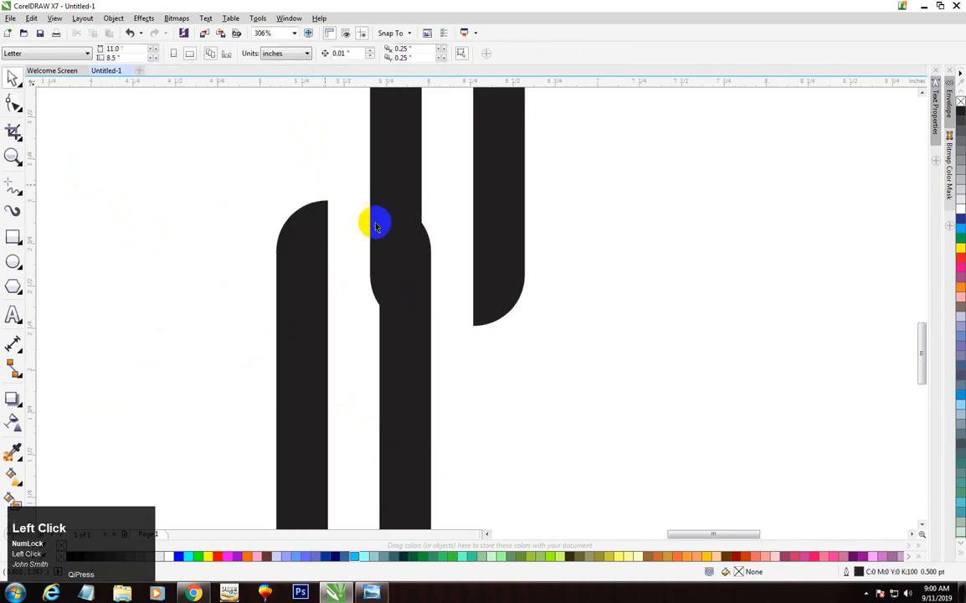
{"action": "left_click", "coordinate": [51, 19]}
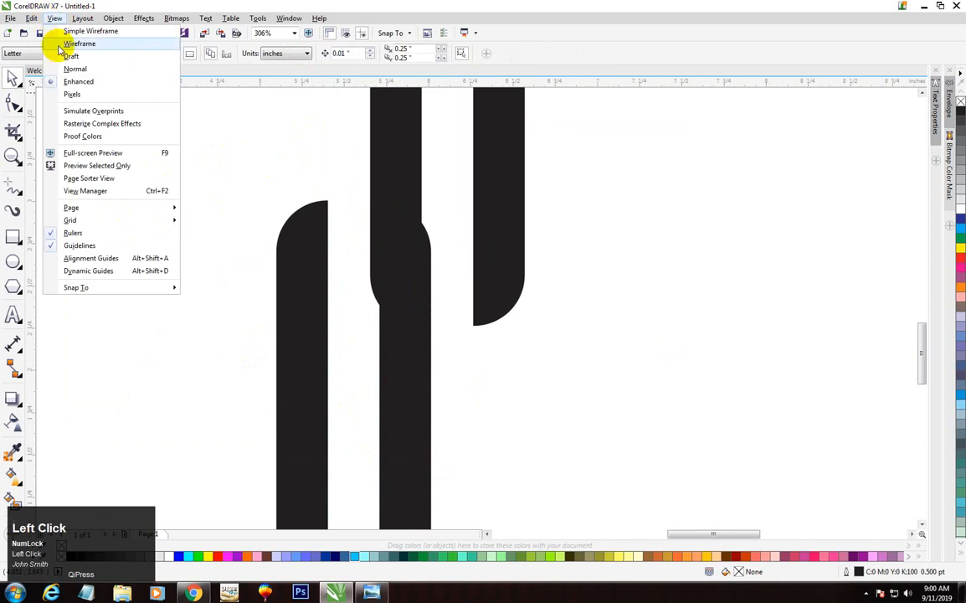
{"action": "left_click", "coordinate": [70, 44]}
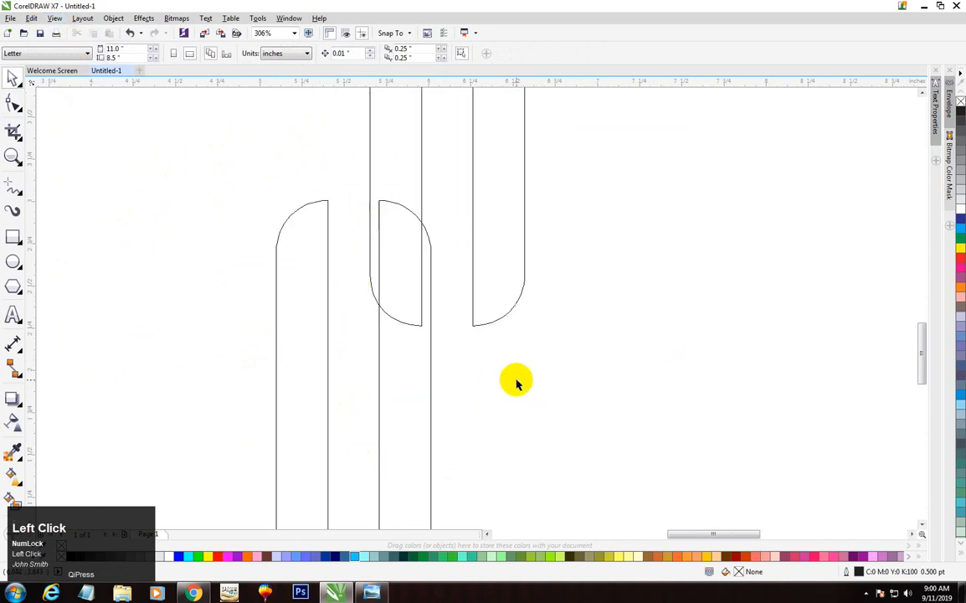
{"action": "left_click_drag", "start_coordinate": [420, 405], "coordinate": [410, 415]}
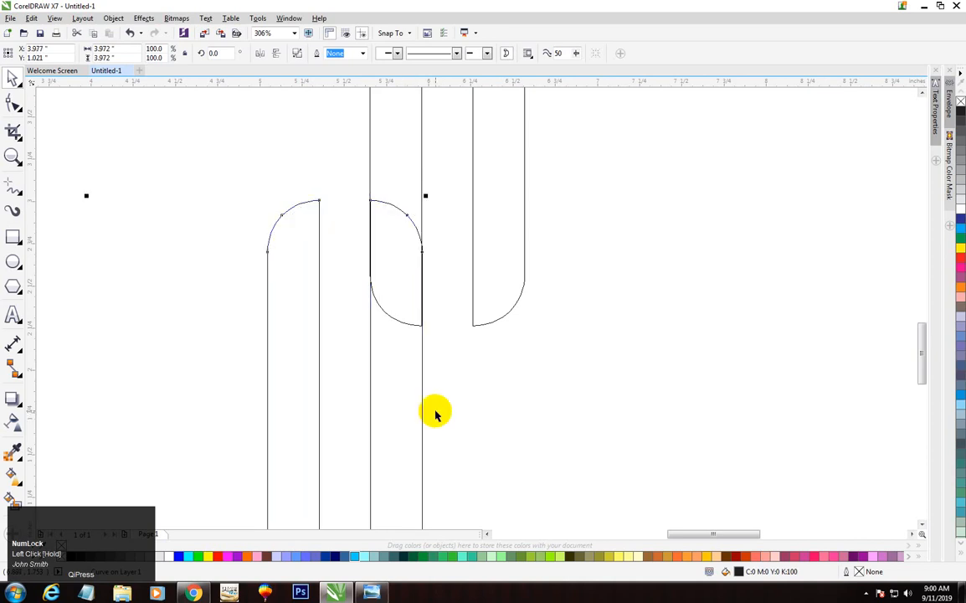
- Weld the J curve to the F's outer stroke
{"action": "left_click", "coordinate": [383, 385]}
{"action": "left_click", "coordinate": [397, 391]}
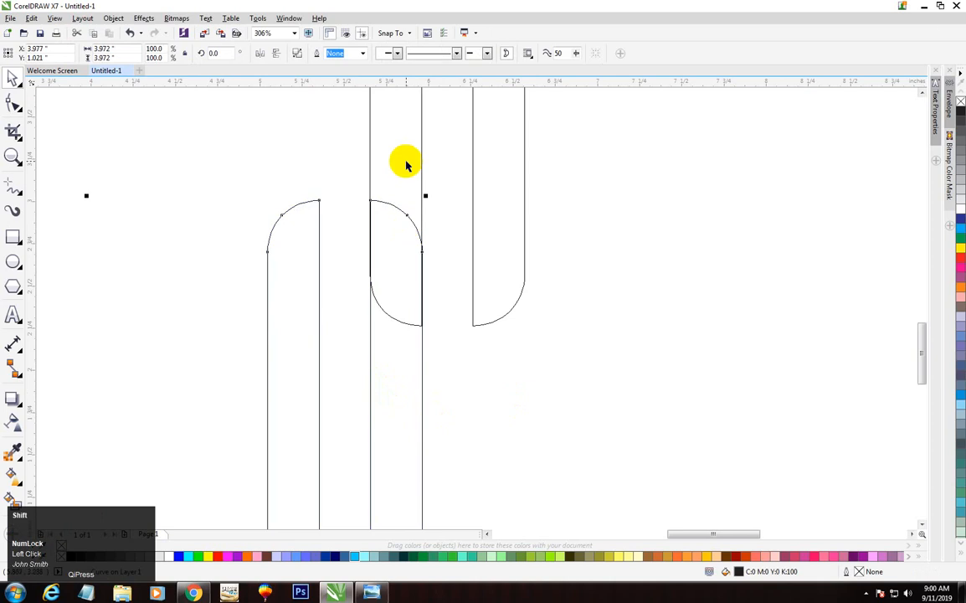
{"action": "left_click", "coordinate": [472, 394]}
{"action": "left_click", "coordinate": [391, 408]}
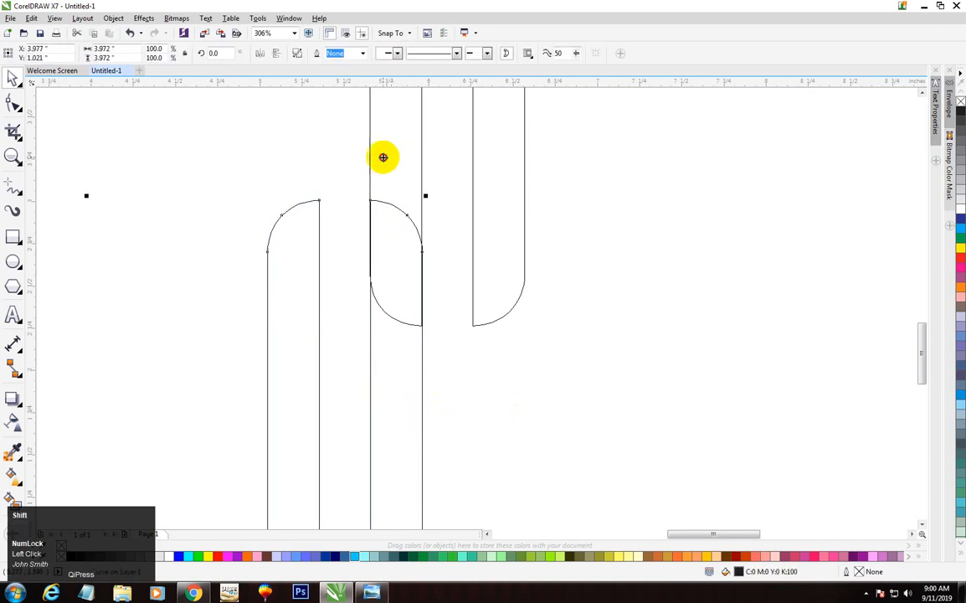
{"action": "left_click", "coordinate": [384, 155], "text": "shift"}
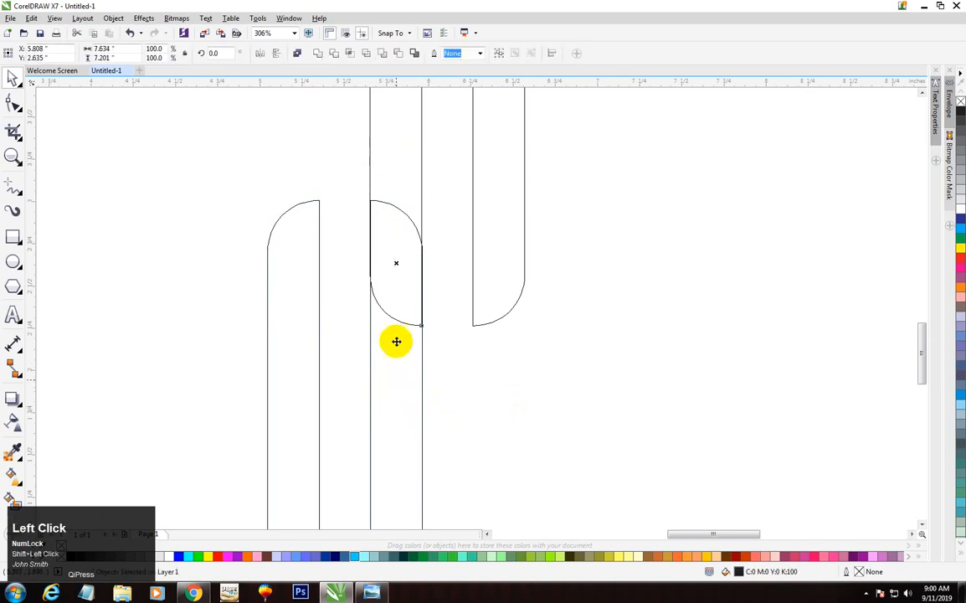
{"action": "left_click", "coordinate": [318, 55]}
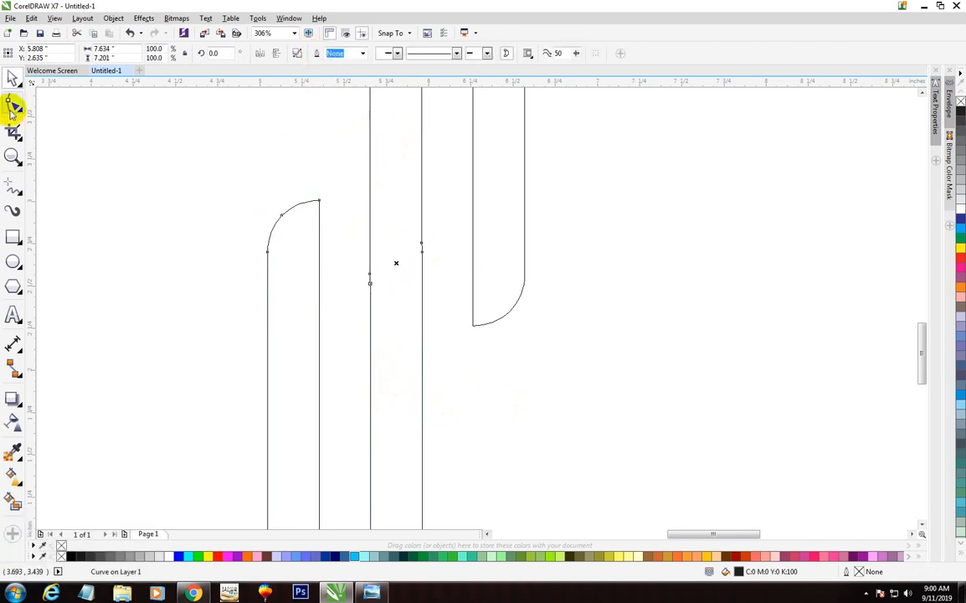
- Delete the surplus nodes on both sides of the stem where the J and F join
{"action": "left_click", "coordinate": [13, 102]}
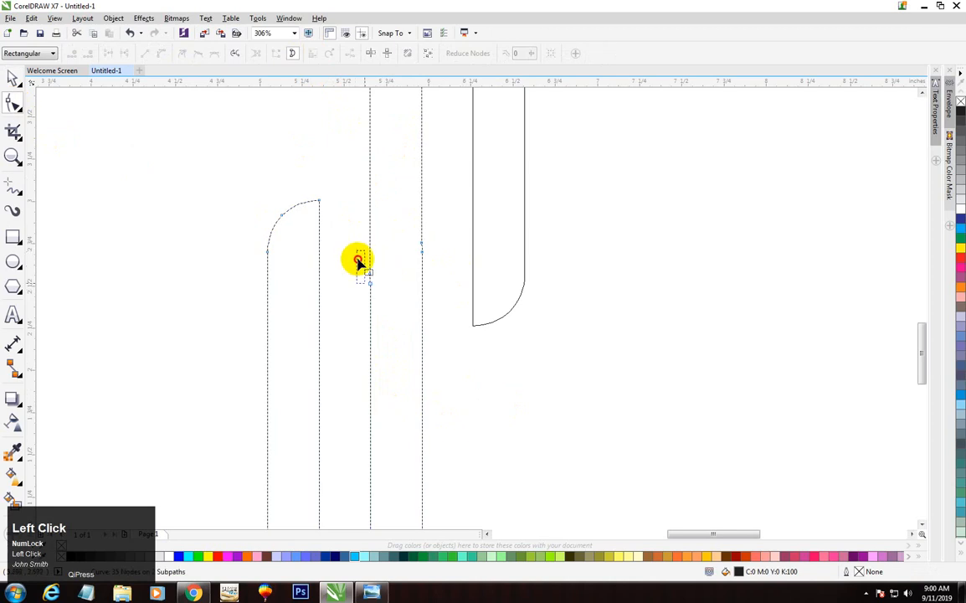
{"action": "left_click_drag", "start_coordinate": [358, 262], "coordinate": [380, 322]}
{"action": "key", "text": "Delete"}
{"action": "left_click_drag", "start_coordinate": [445, 209], "coordinate": [397, 303]}
{"action": "key", "text": "Delete"}
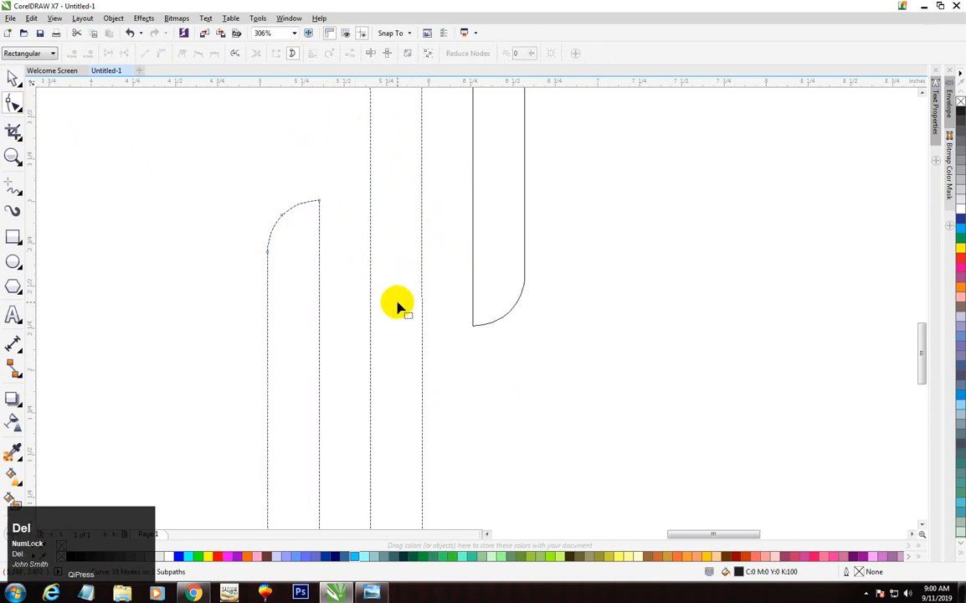
- Switch the display back to the Enhanced view
{"action": "left_click", "coordinate": [14, 78]}
{"action": "left_click", "coordinate": [54, 18]}
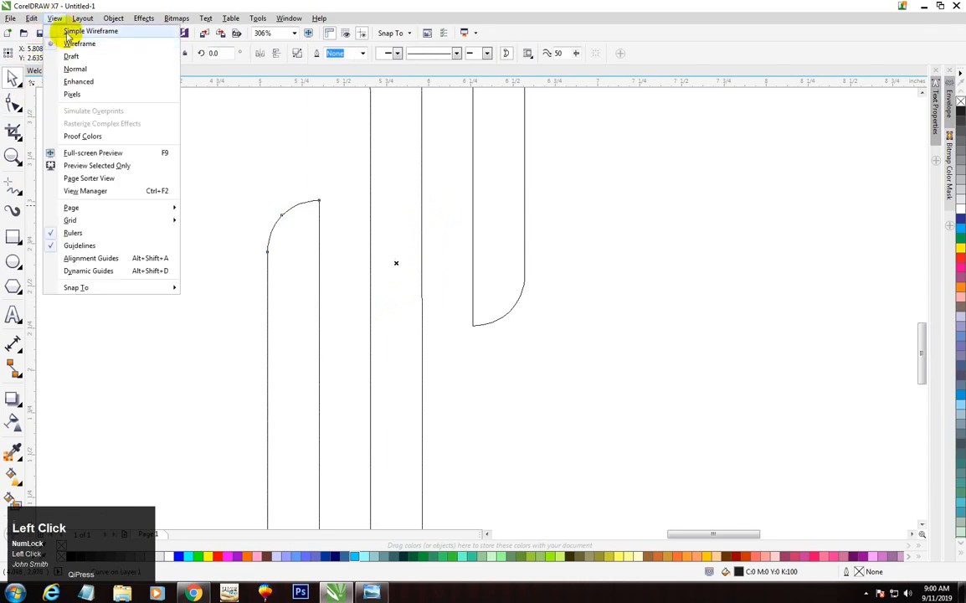
{"action": "left_click", "coordinate": [70, 83]}
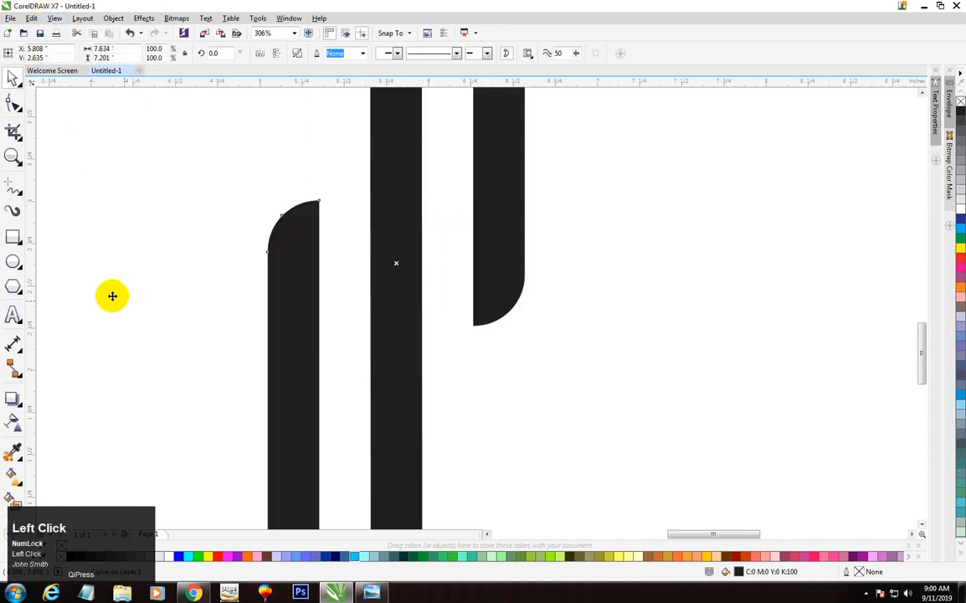
- Combine all the J and F strokes into a single curve object
{"action": "key", "text": "F3"}
{"action": "key", "text": "F3"}
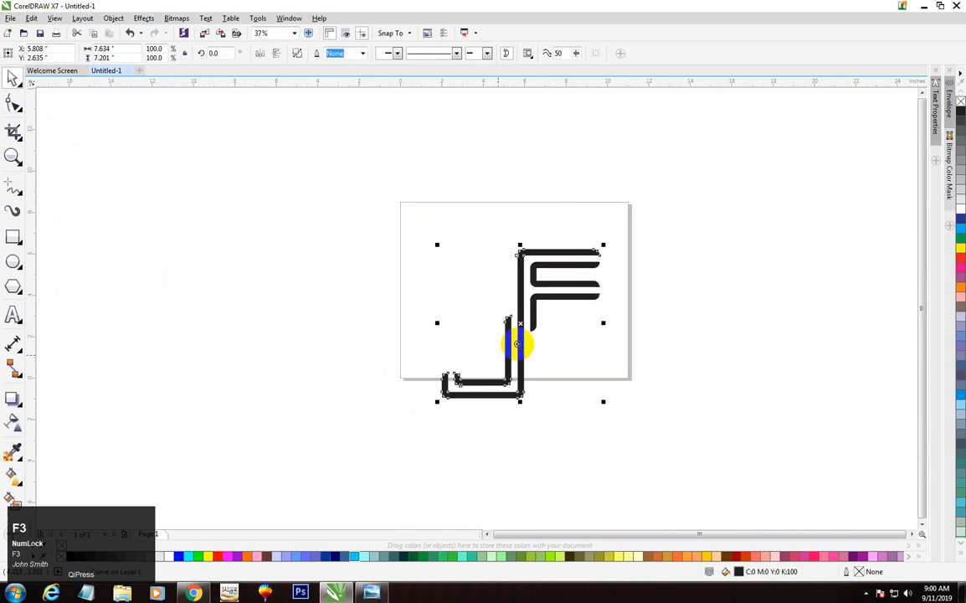
{"action": "key", "text": "F2"}
{"action": "left_click_drag", "start_coordinate": [360, 216], "coordinate": [648, 429]}
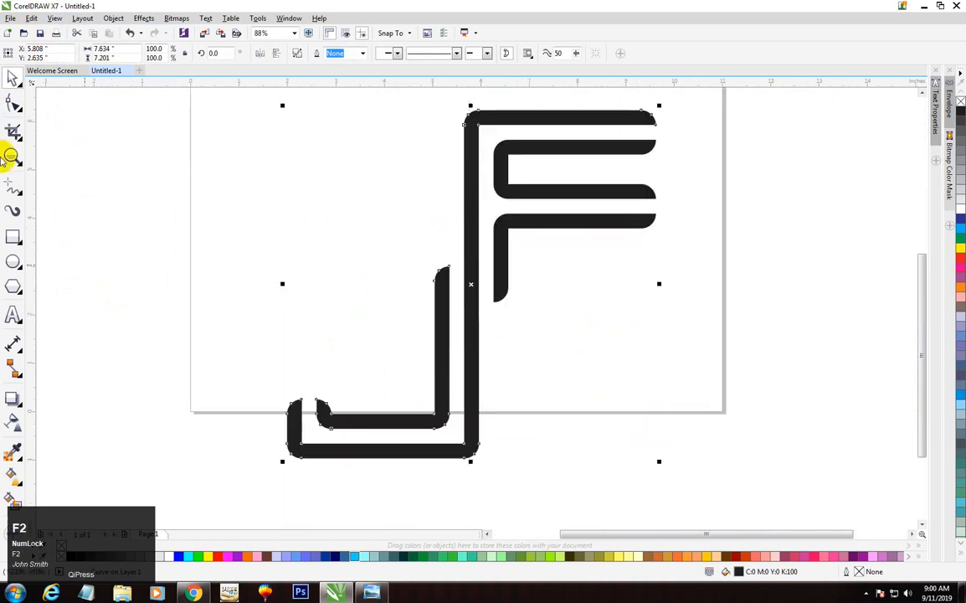
{"action": "left_click", "coordinate": [18, 104]}
{"action": "left_click", "coordinate": [12, 79]}
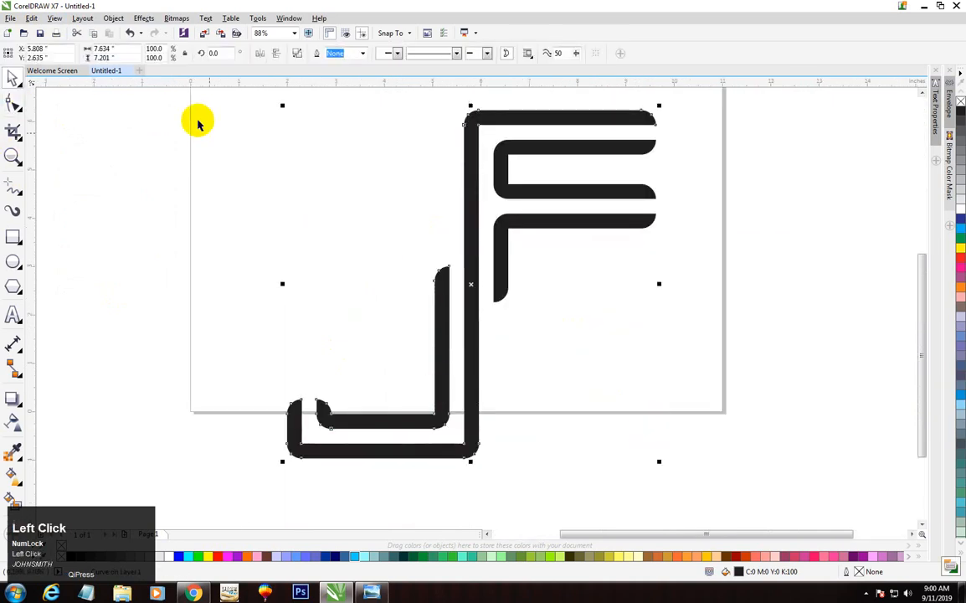
{"action": "key", "text": "F10"}
{"action": "key", "text": "ctrl+a"}
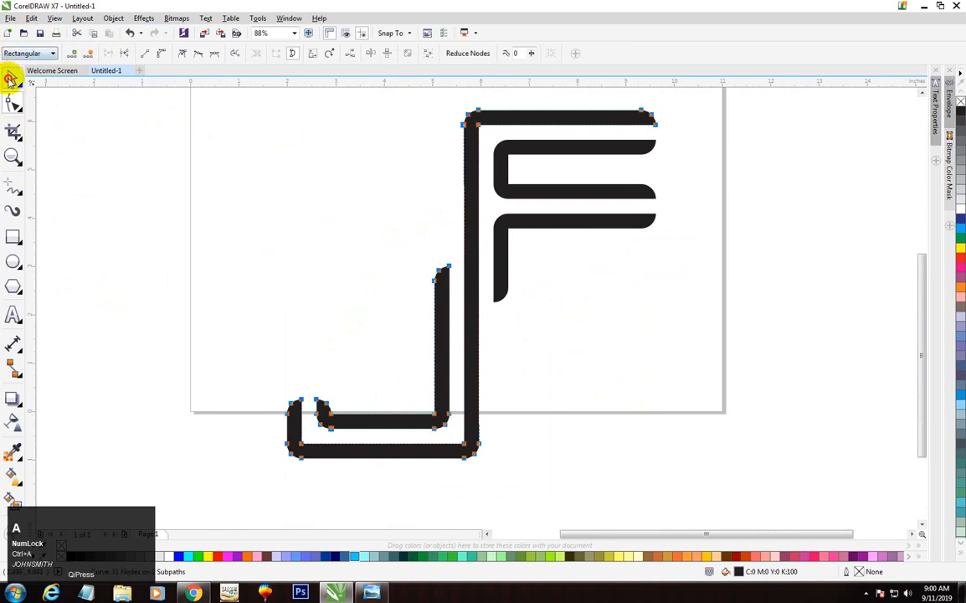
{"action": "left_click", "coordinate": [10, 78]}
{"action": "left_click", "coordinate": [317, 192]}
{"action": "key", "text": "ctrl+a"}
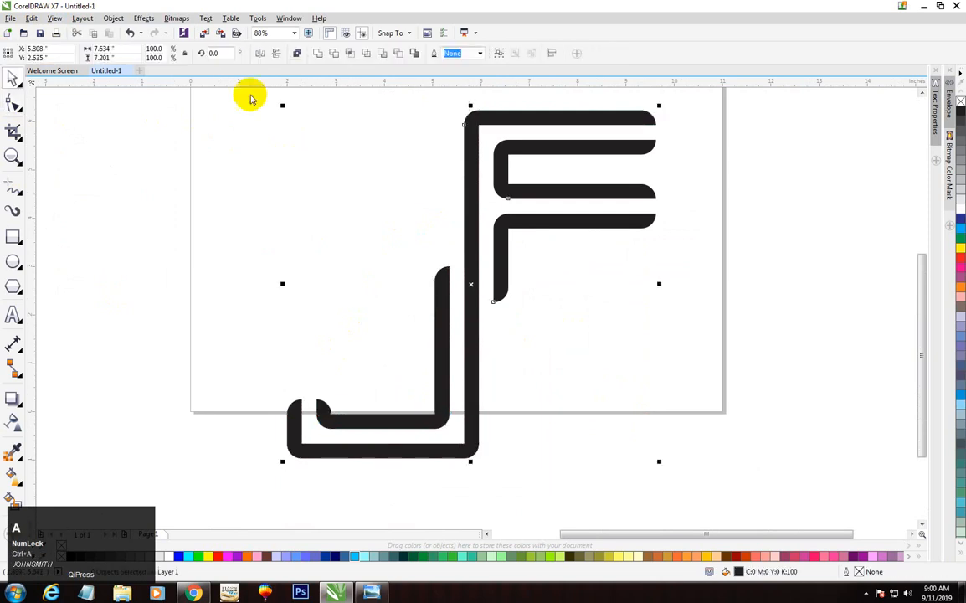
{"action": "left_click", "coordinate": [295, 56]}
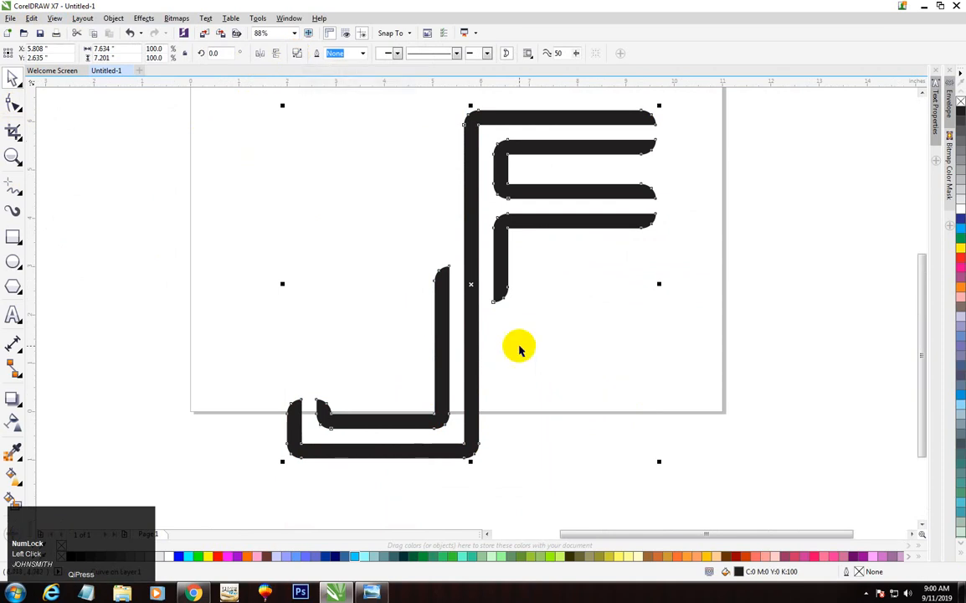
- Clear the selection and set the document's nudge distance to 0.5 inches
{"action": "key", "text": "F3"}
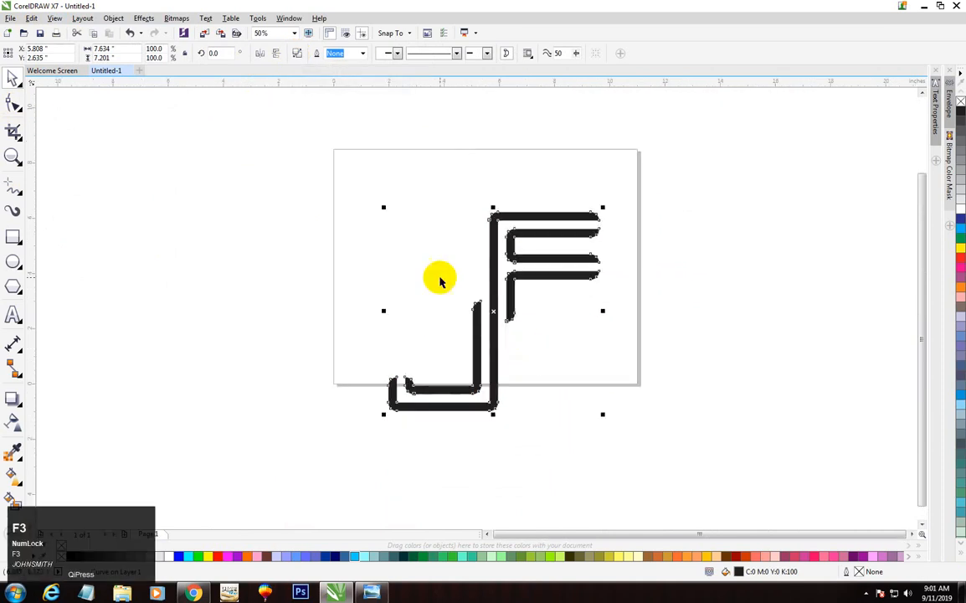
{"action": "left_click", "coordinate": [18, 79]}
{"action": "left_click", "coordinate": [324, 127]}
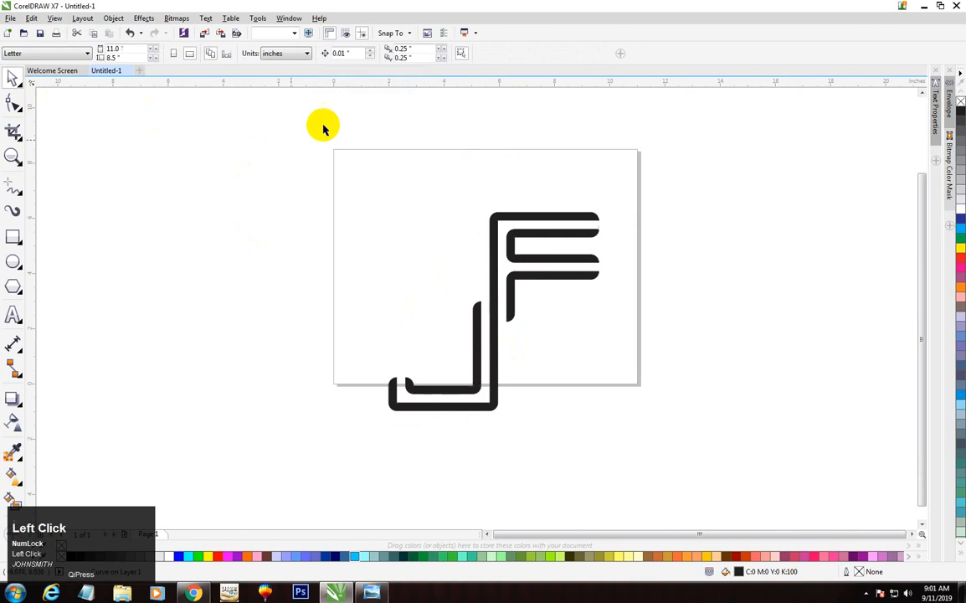
{"action": "left_click", "coordinate": [356, 55]}
{"action": "type", "text": "0"}
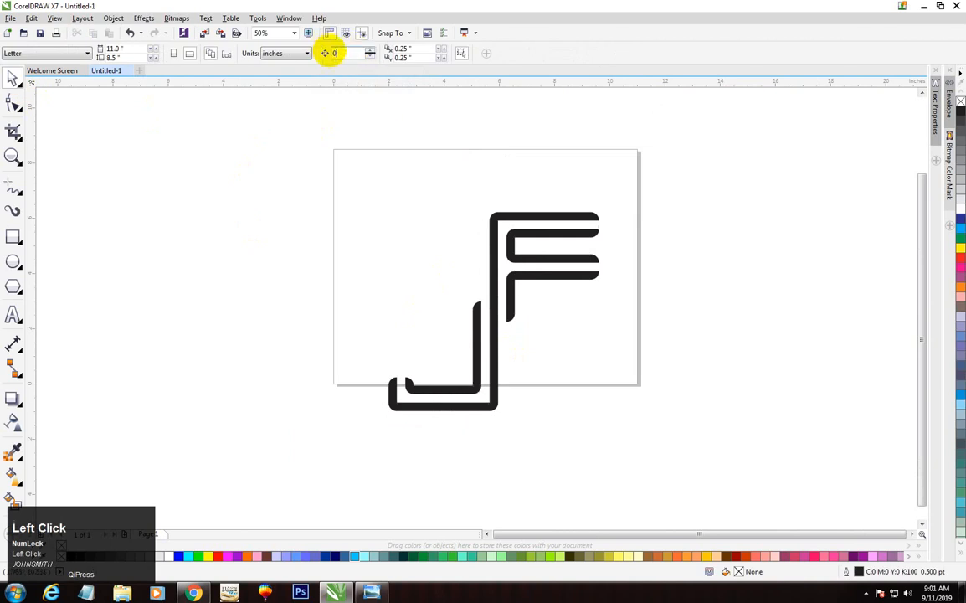
{"action": "type", "text": ".5"}
{"action": "key", "text": "Return"}
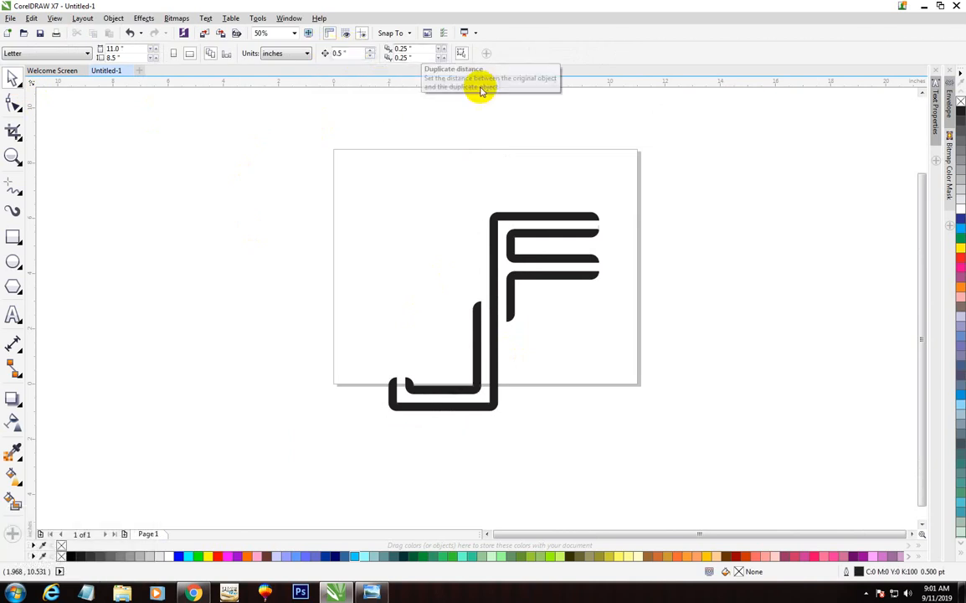
- Extend the J's inner stem straight up to the page's top edge and the F's lower inner stem down well below the J's hook
{"action": "left_click", "coordinate": [15, 103]}
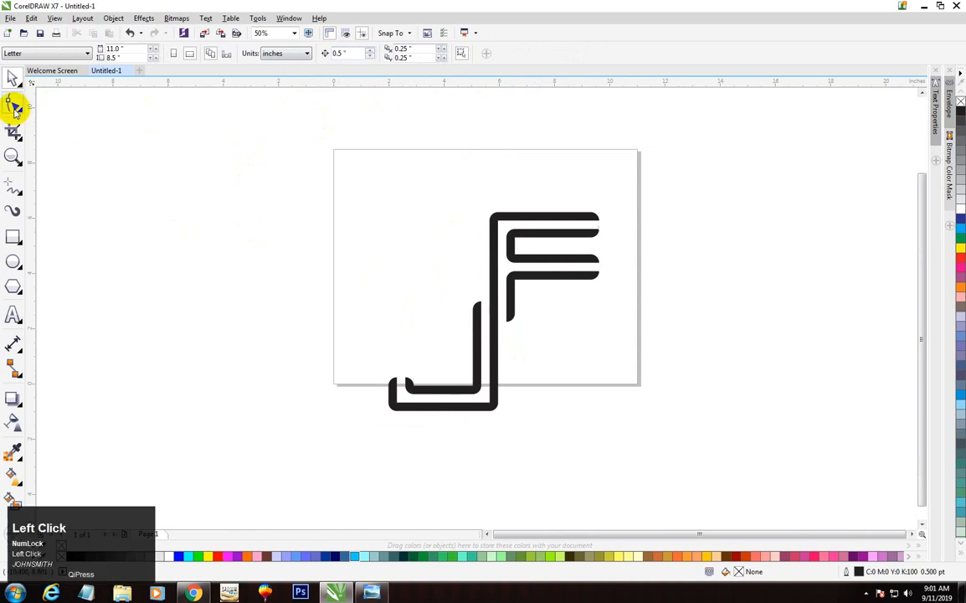
{"action": "left_click", "coordinate": [484, 370]}
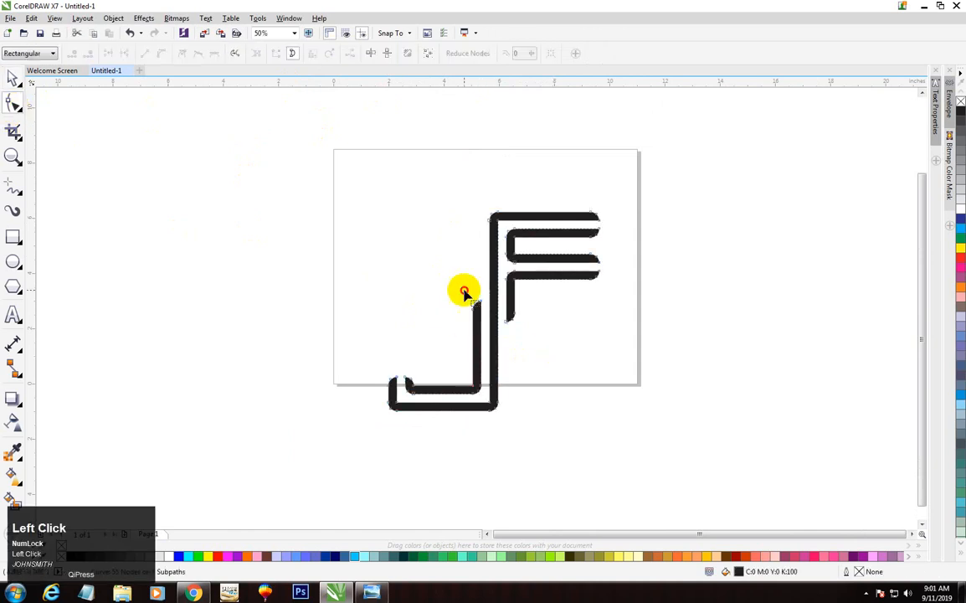
{"action": "left_click_drag", "start_coordinate": [464, 289], "coordinate": [488, 335]}
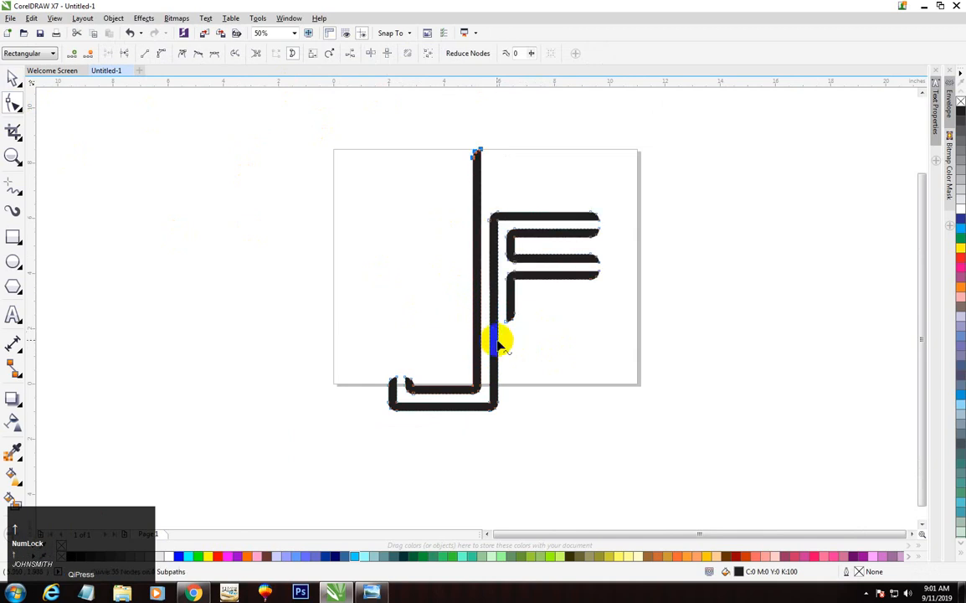
{"action": "left_click_drag", "start_coordinate": [503, 330], "coordinate": [529, 311]}
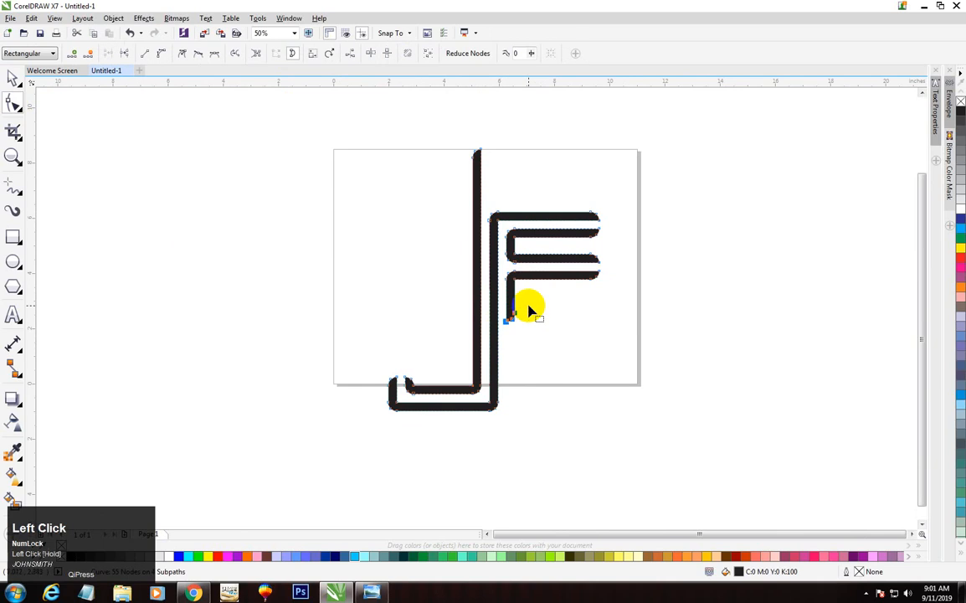
{"action": "key", "text": "Down"}
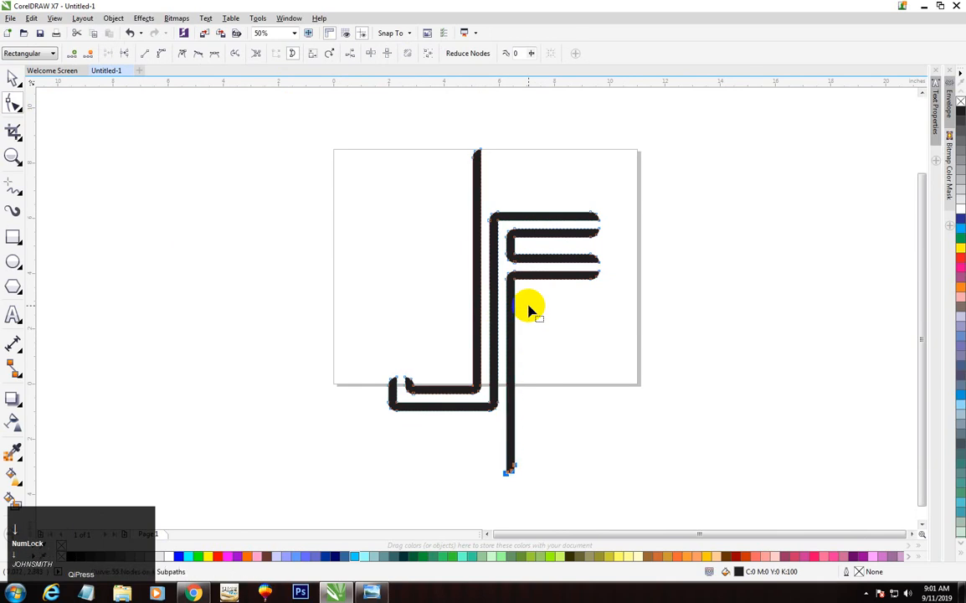
- Scale the monogram down proportionally to about 5.195 by 7.991 inches and centre it on the page
{"action": "left_click", "coordinate": [13, 78]}
{"action": "left_click_drag", "start_coordinate": [603, 144], "coordinate": [593, 160]}
{"action": "key", "text": "ctrl+r"}
{"action": "key", "text": "ctrl+r"}
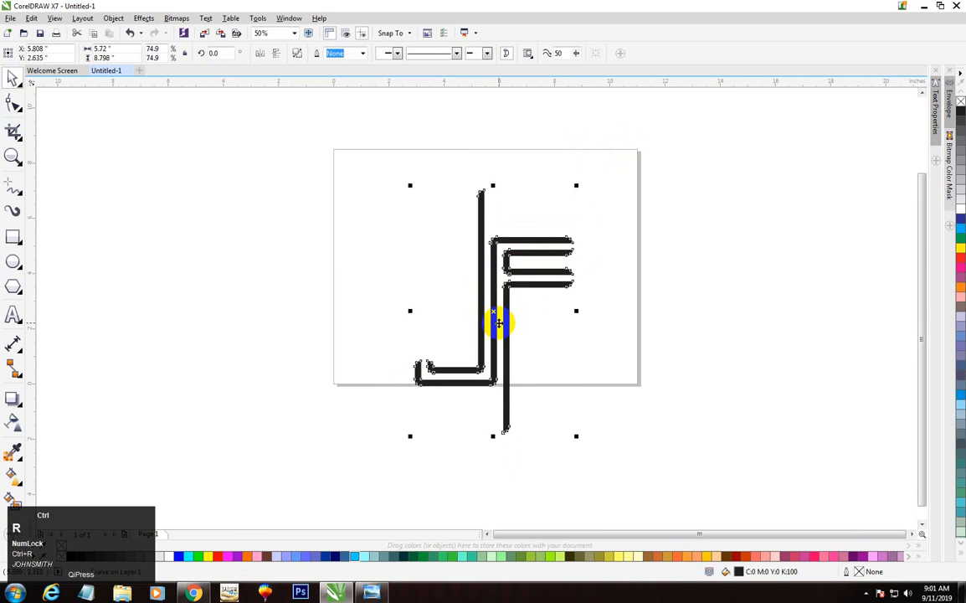
{"action": "key", "text": "ctrl+r"}
{"action": "key", "text": "p"}
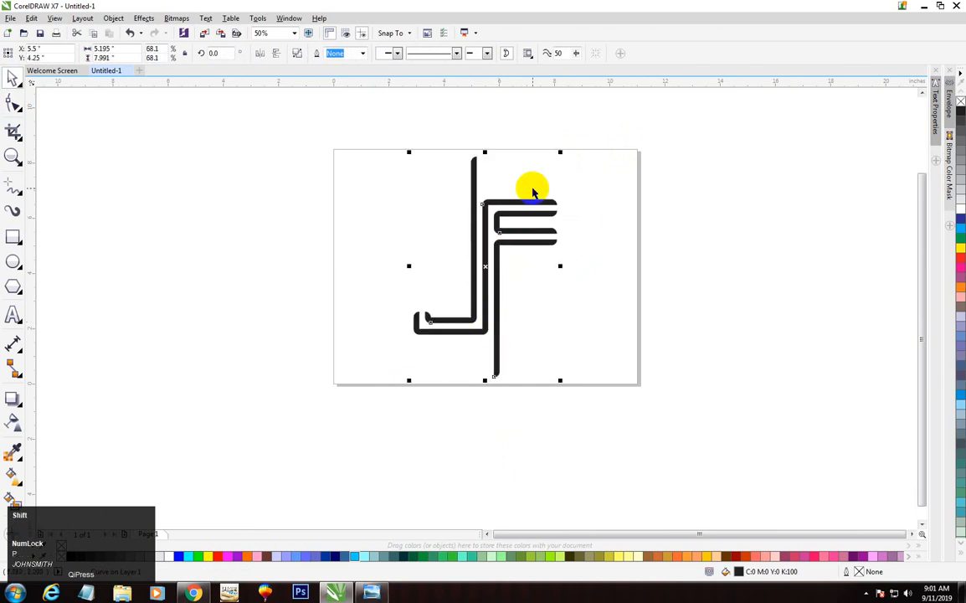
- Shorten the tall J stem by moving its top end nodes down 0.5 inches
{"action": "key", "text": "shift+F2"}
{"action": "left_click", "coordinate": [675, 150]}
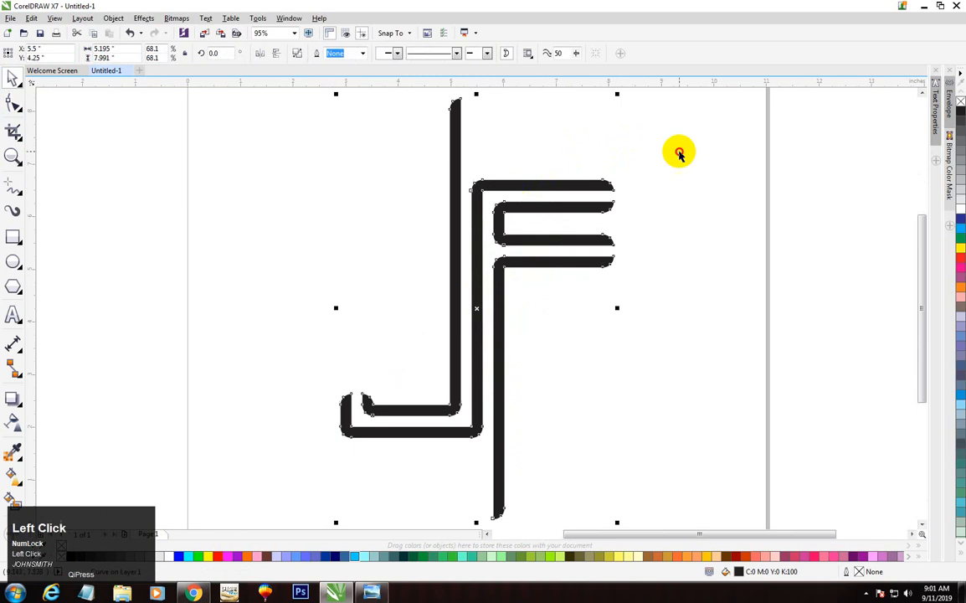
{"action": "left_click", "coordinate": [515, 187]}
{"action": "left_click", "coordinate": [13, 102]}
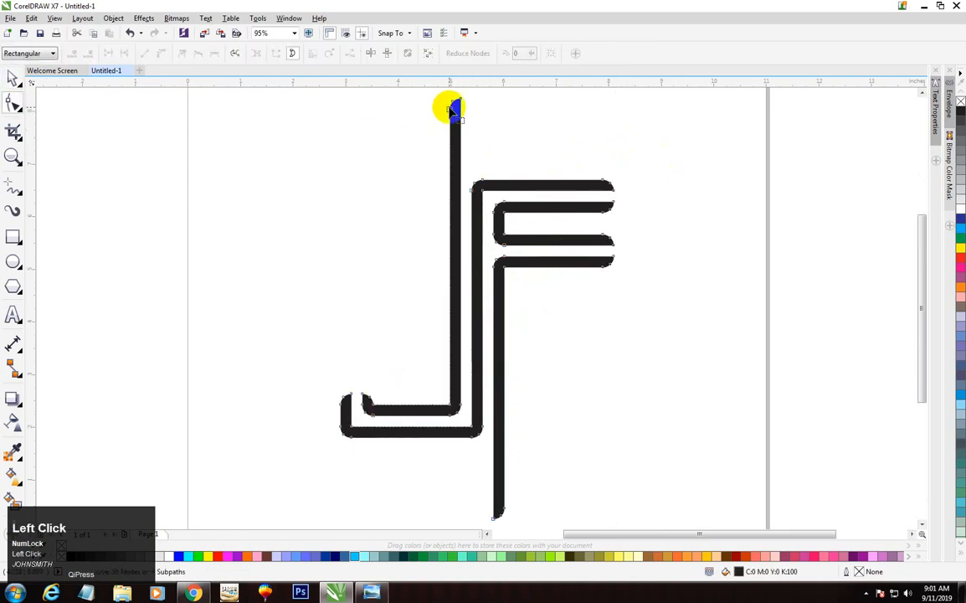
{"action": "left_click_drag", "start_coordinate": [409, 91], "coordinate": [494, 138]}
{"action": "key", "text": "Down"}
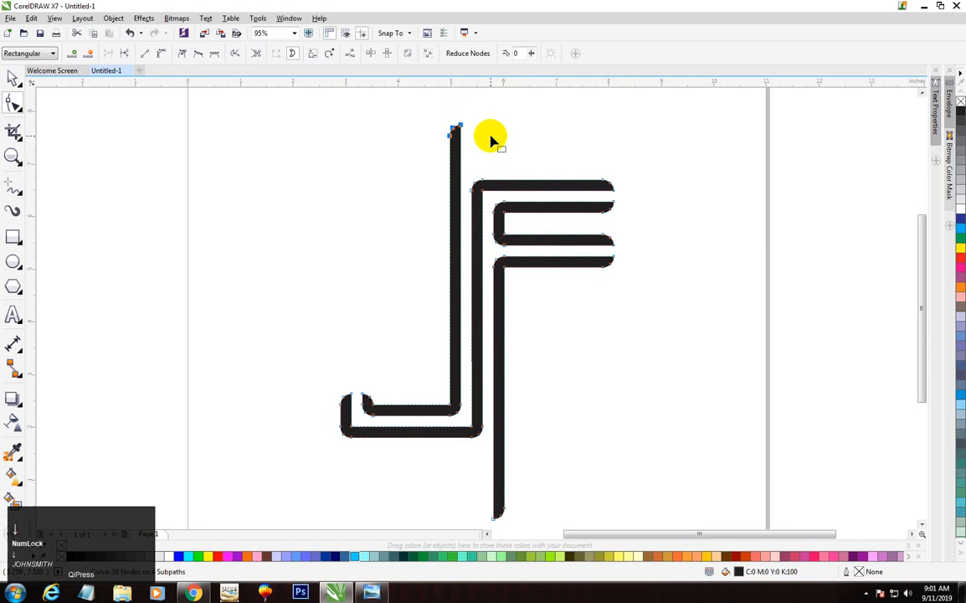
- Draw a circle about 0.374 inches wide just above the J's tall stem, filled black with no outline
{"action": "left_click", "coordinate": [12, 78]}
{"action": "key", "text": "F2"}
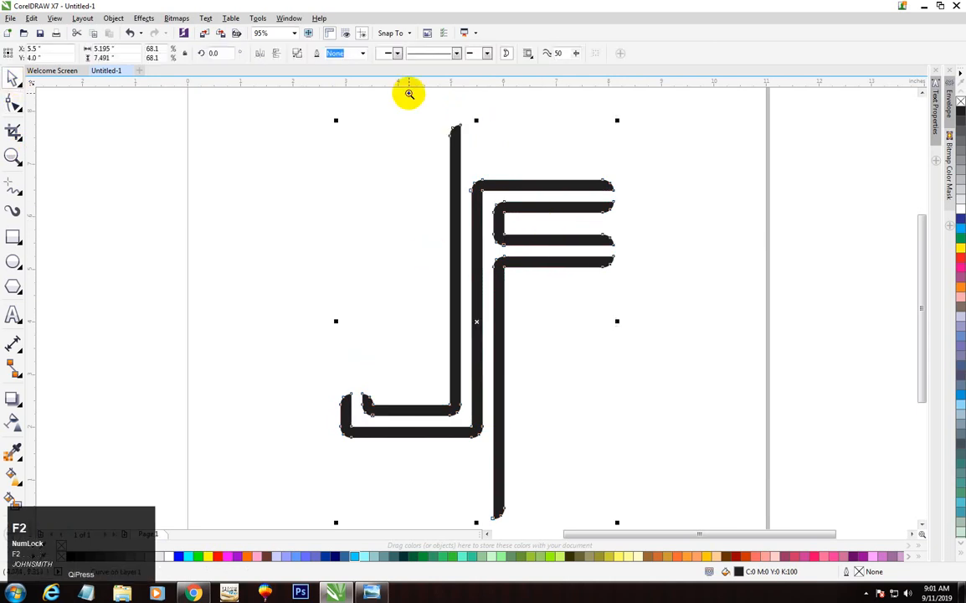
{"action": "left_click_drag", "start_coordinate": [409, 90], "coordinate": [551, 155]}
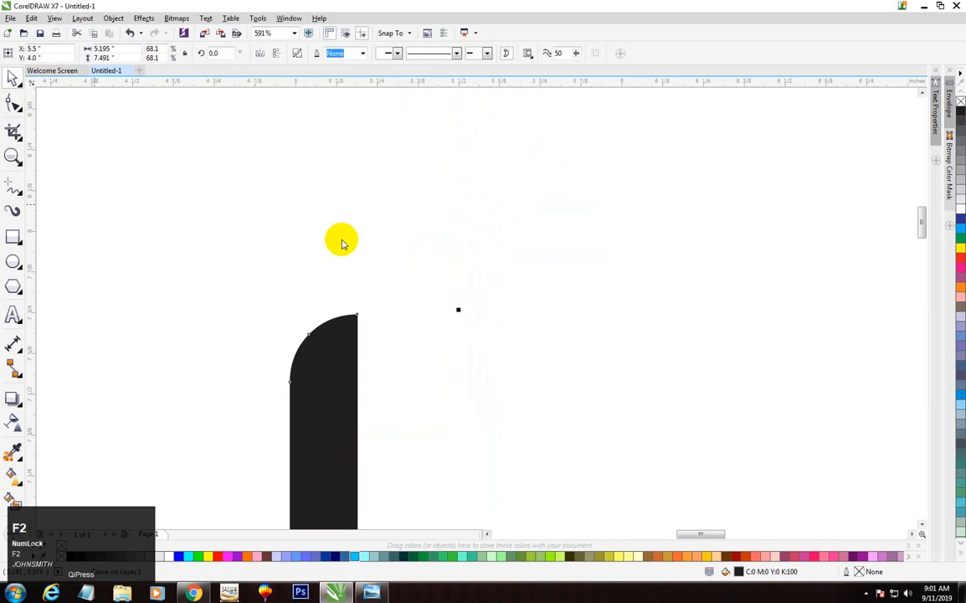
{"action": "left_click", "coordinate": [14, 262]}
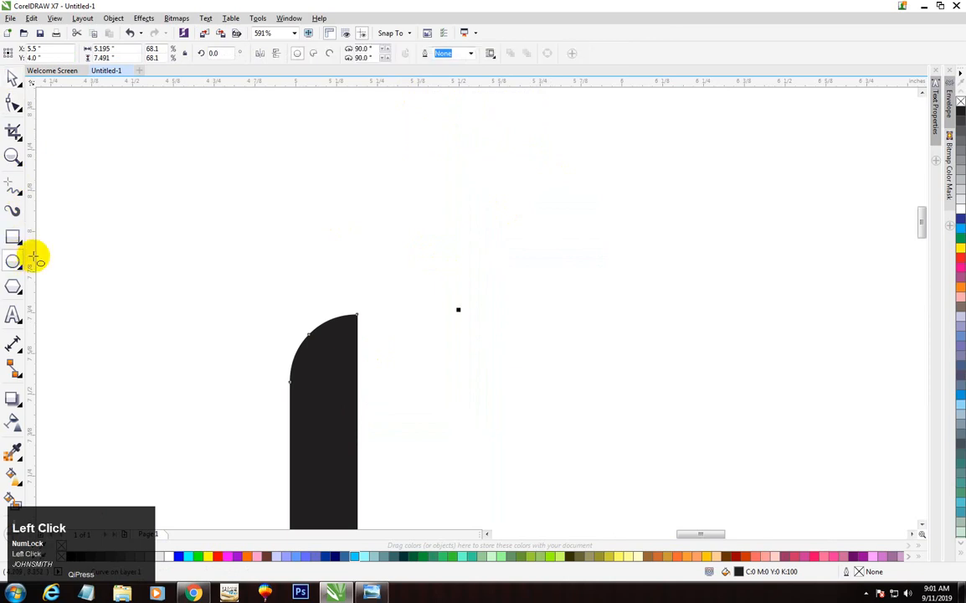
{"action": "left_click_drag", "start_coordinate": [267, 175], "coordinate": [374, 298]}
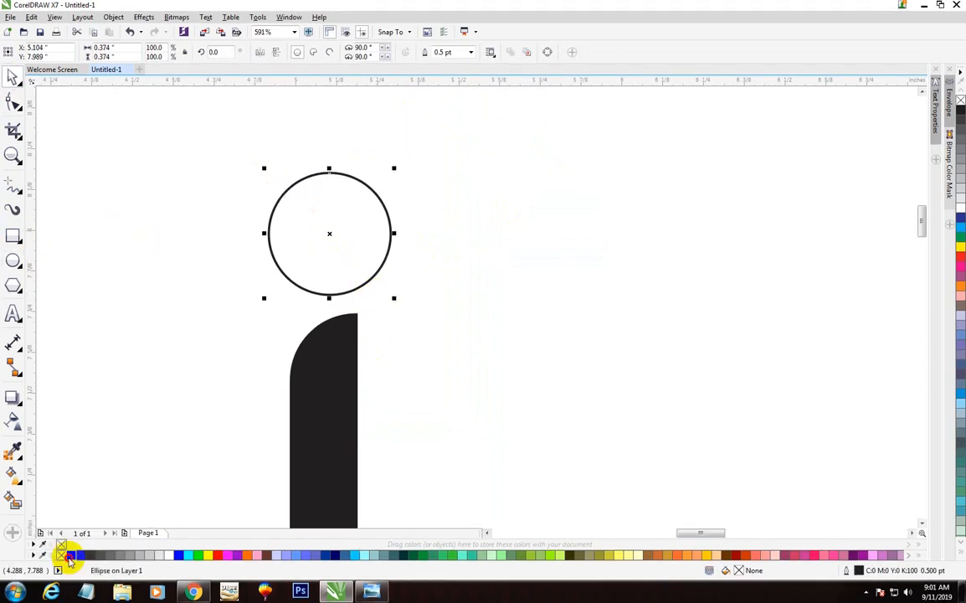
{"action": "left_click", "coordinate": [59, 556]}
{"action": "right_click", "coordinate": [62, 559]}
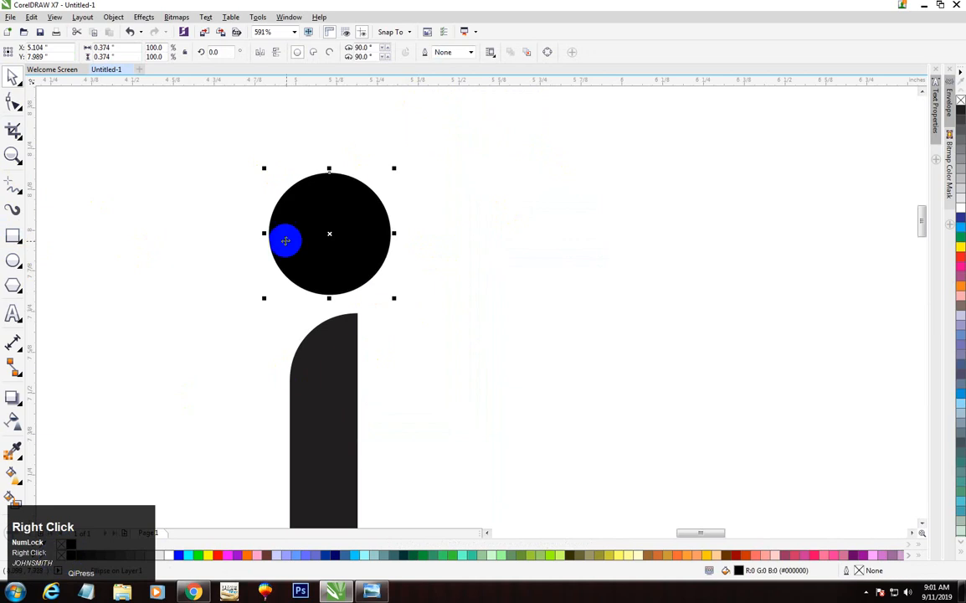
- Centre the black dot horizontally over the J's tall stem and deselect it
{"action": "left_click", "coordinate": [331, 370], "text": "shift"}
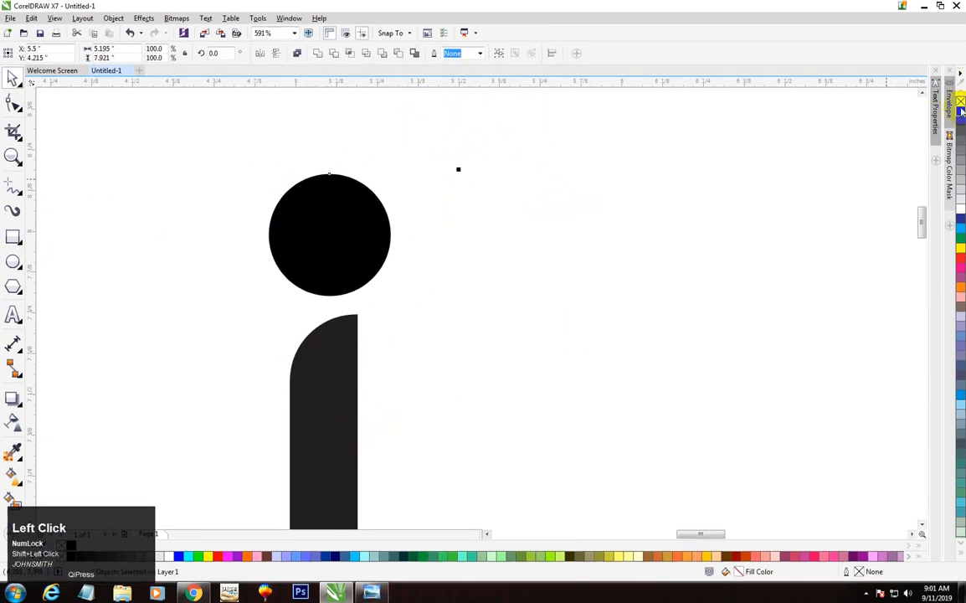
{"action": "left_click", "coordinate": [329, 225]}
{"action": "left_click_drag", "start_coordinate": [351, 246], "coordinate": [345, 248]}
{"action": "key", "text": "F3"}
{"action": "key", "text": "F3"}
{"action": "key", "text": "F3"}
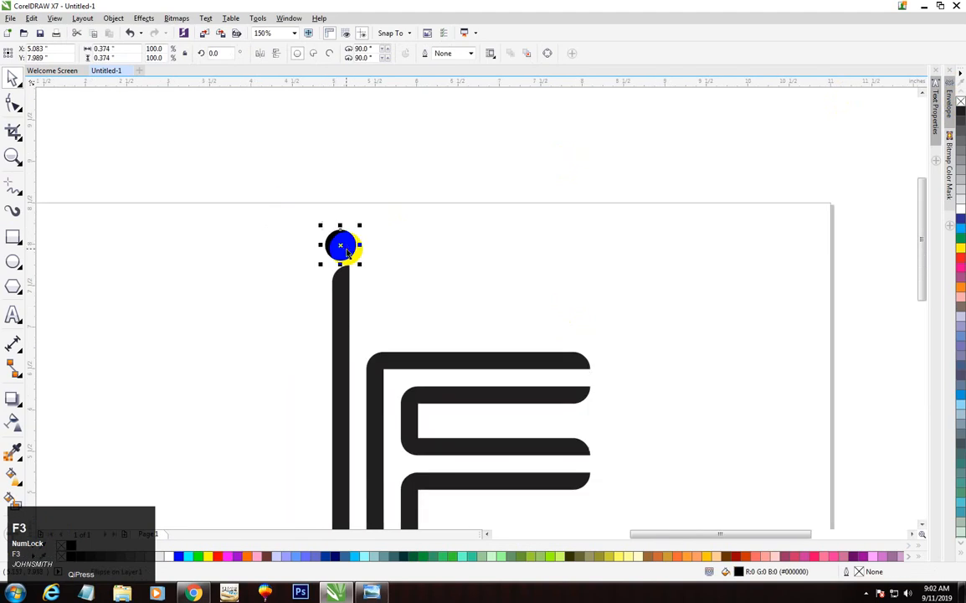
{"action": "left_click", "coordinate": [550, 232]}
{"action": "key", "text": "F3"}
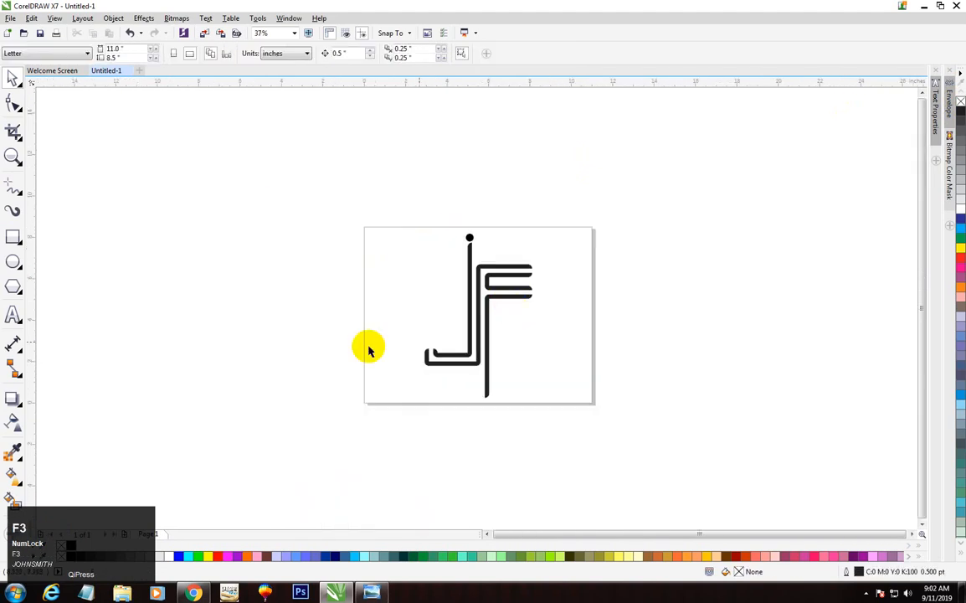
- Enlarge the dot to about 0.714 inches wide and place it just above the J's tall stem
{"action": "key", "text": "F2"}
{"action": "left_click_drag", "start_coordinate": [335, 263], "coordinate": [643, 438]}
{"action": "key", "text": "F3"}
{"action": "key", "text": "F2"}
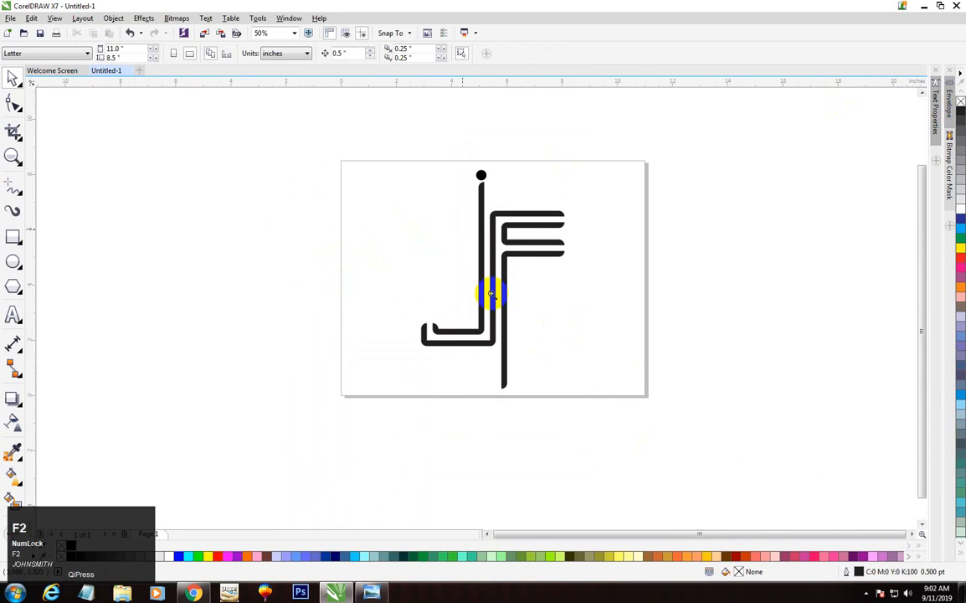
{"action": "left_click_drag", "start_coordinate": [426, 155], "coordinate": [620, 252]}
{"action": "left_click", "coordinate": [12, 76]}
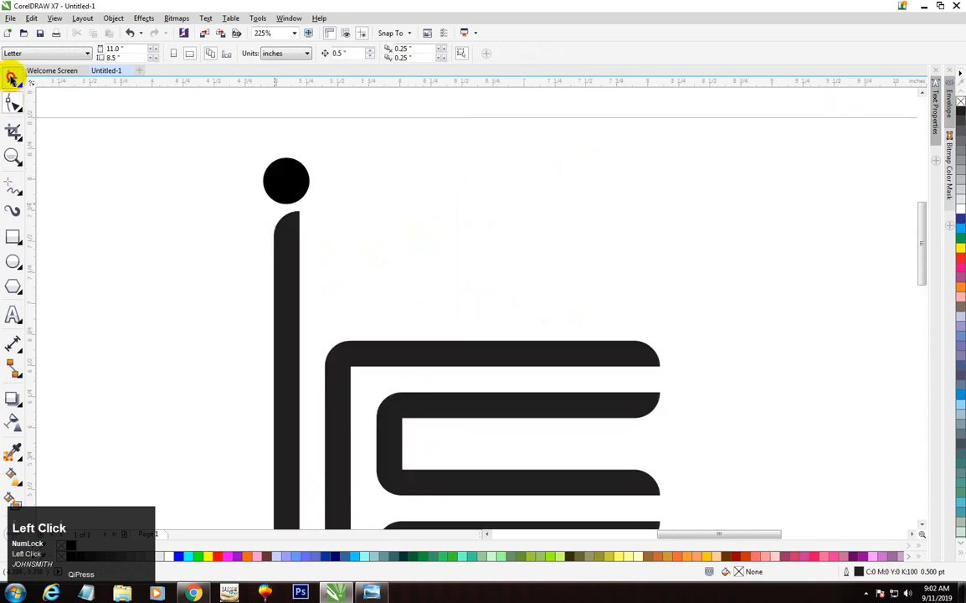
{"action": "left_click", "coordinate": [306, 178]}
{"action": "left_click_drag", "start_coordinate": [311, 151], "coordinate": [343, 132]}
{"action": "left_click_drag", "start_coordinate": [287, 178], "coordinate": [295, 166]}
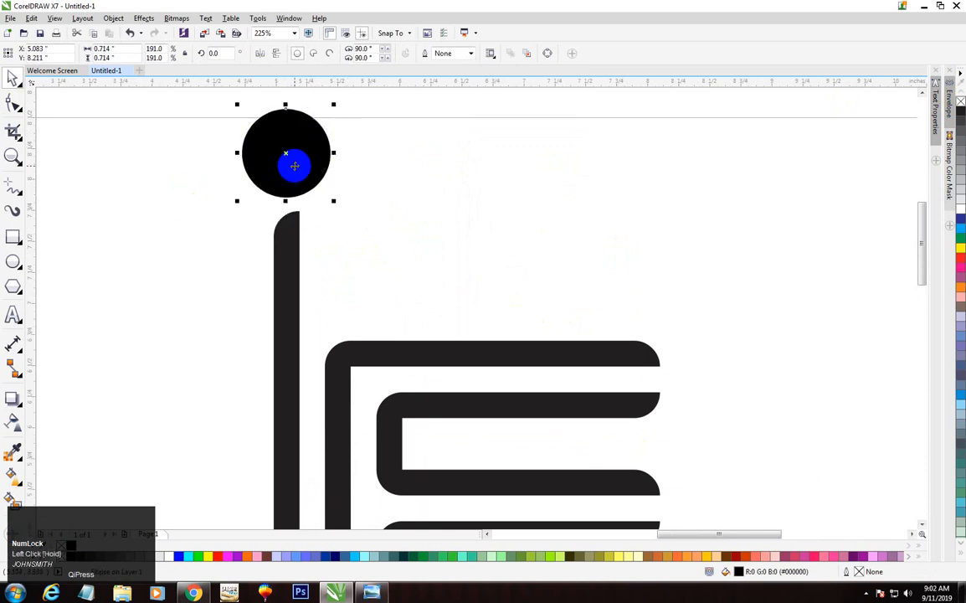
- Draw an ellipse about 1.818 by 1.662 inches around the hook ends of the J's two lines
{"action": "key", "text": "F3"}
{"action": "key", "text": "F3"}
{"action": "key", "text": "F2"}
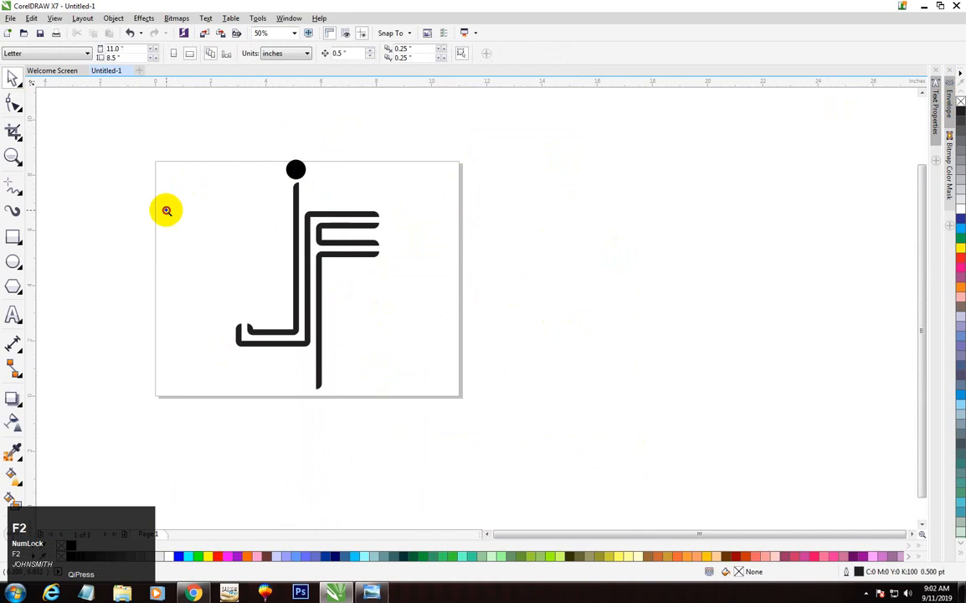
{"action": "left_click_drag", "start_coordinate": [165, 210], "coordinate": [552, 446]}
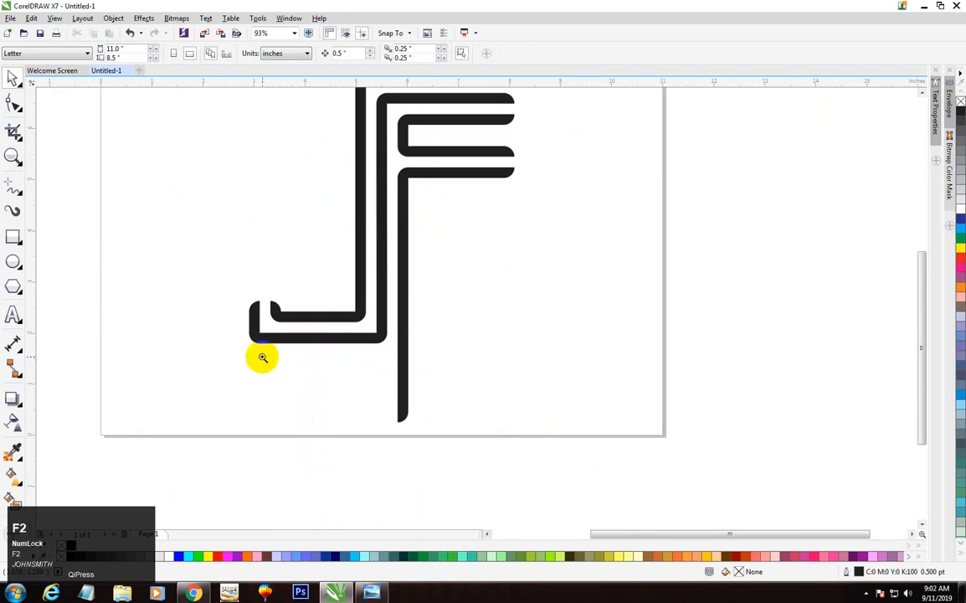
{"action": "left_click", "coordinate": [286, 324]}
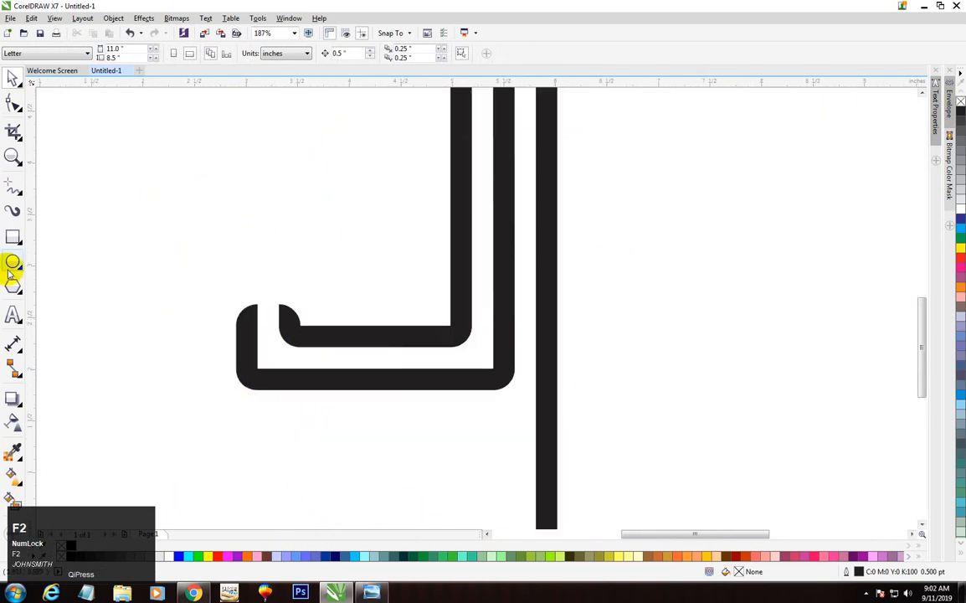
{"action": "left_click", "coordinate": [12, 261]}
{"action": "left_click_drag", "start_coordinate": [192, 254], "coordinate": [379, 428]}
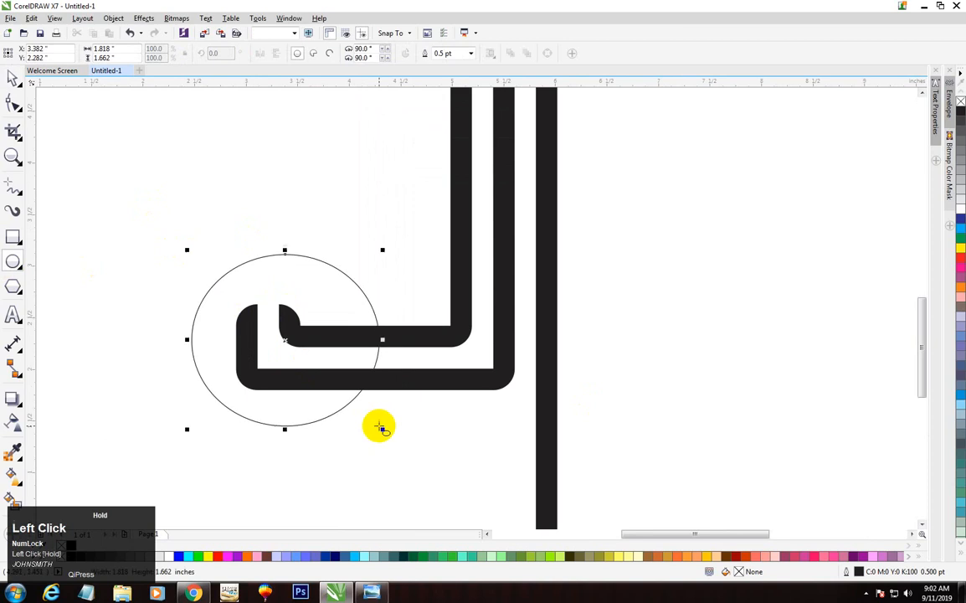
{"action": "left_click", "coordinate": [13, 77]}
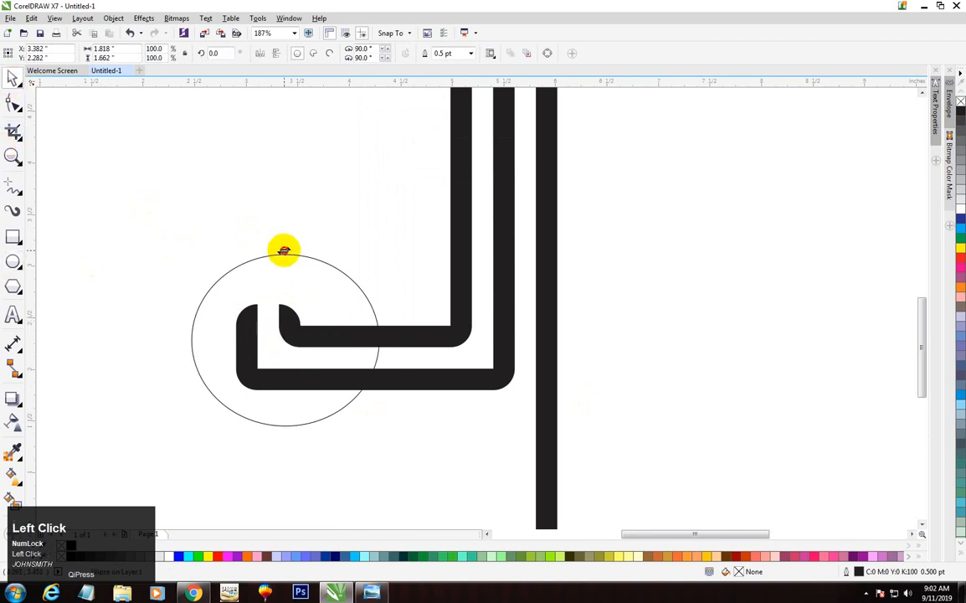
- Skew the ellipse to slant rightward, about 1.889 inches wide, and move it over the J's hook ends
{"action": "left_click_drag", "start_coordinate": [283, 251], "coordinate": [339, 265]}
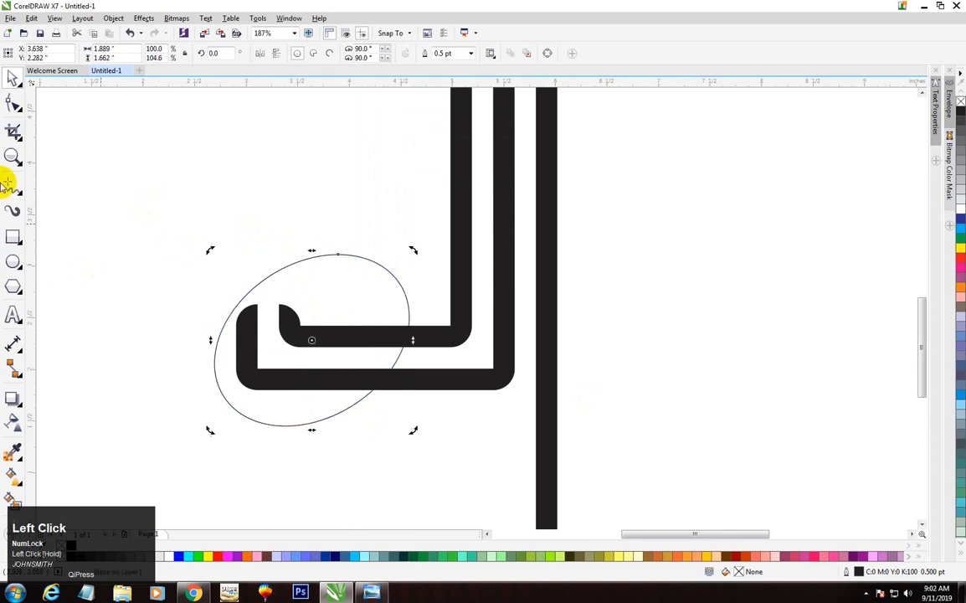
{"action": "left_click", "coordinate": [13, 77]}
{"action": "left_click_drag", "start_coordinate": [399, 282], "coordinate": [274, 268]}
{"action": "left_click", "coordinate": [319, 381]}
{"action": "left_click", "coordinate": [318, 273]}
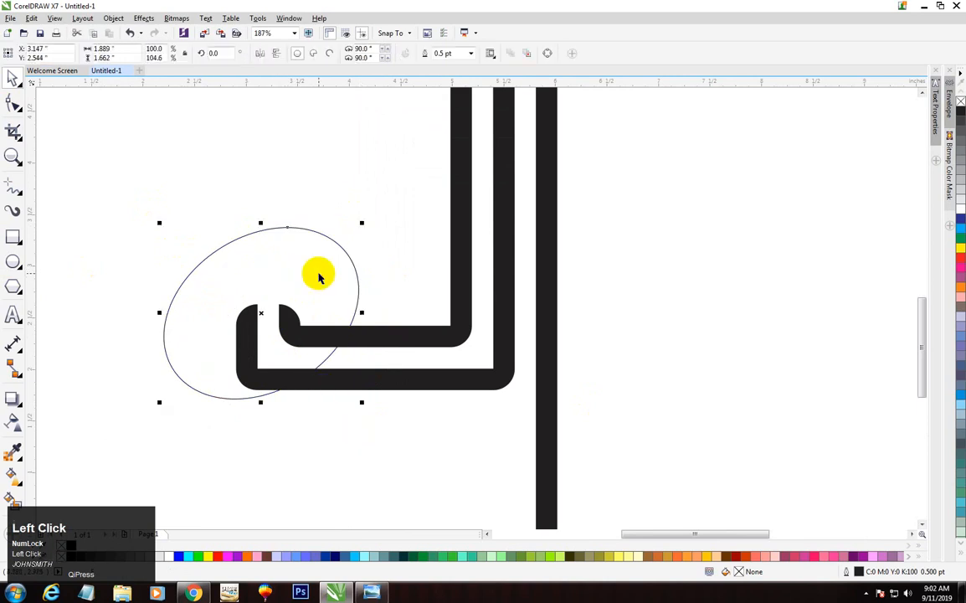
- Trim the hook ends off the J's lines using the slanted ellipse as the cutter
{"action": "left_click", "coordinate": [424, 339], "text": "shift"}
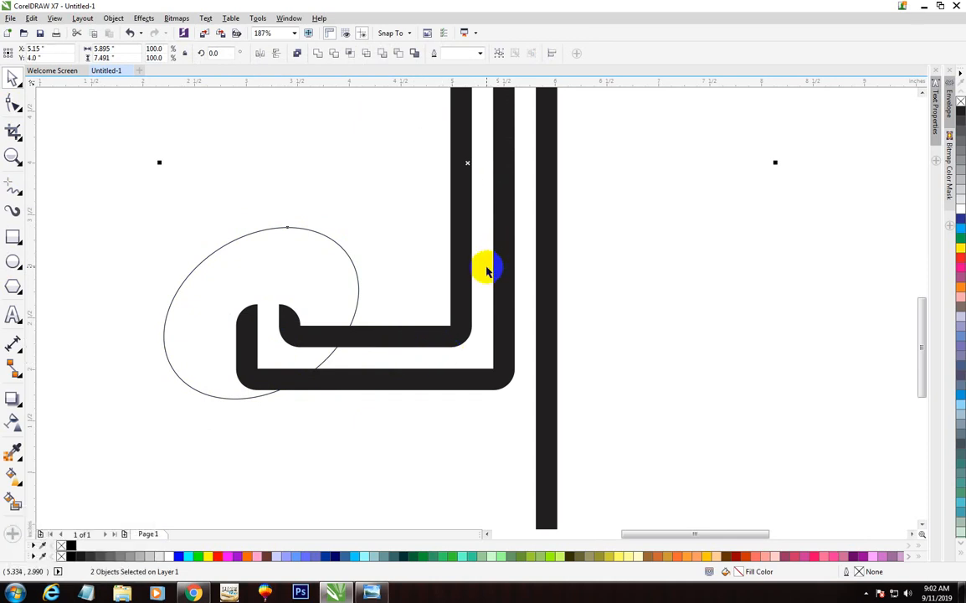
{"action": "left_click", "coordinate": [326, 56]}
{"action": "left_click", "coordinate": [319, 288]}
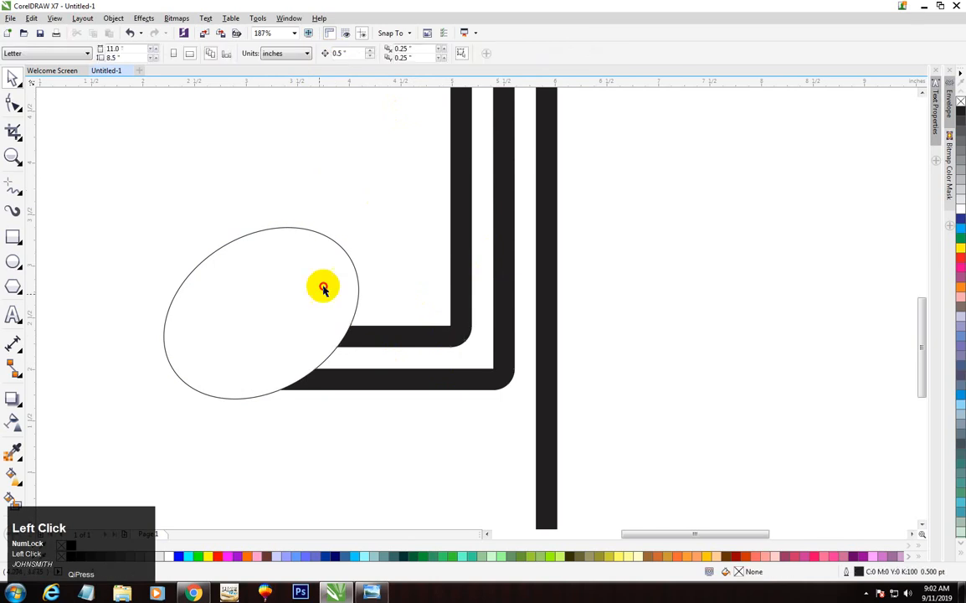
- Move the slanted ellipse over the F's arm ends and enlarge it to about 2.354 by 2.07 inches
{"action": "key", "text": "F3"}
{"action": "key", "text": "F3"}
{"action": "left_click_drag", "start_coordinate": [298, 310], "coordinate": [441, 217]}
{"action": "key", "text": "F2"}
{"action": "left_click_drag", "start_coordinate": [255, 155], "coordinate": [519, 270]}
{"action": "key", "text": "F2"}
{"action": "left_click", "coordinate": [11, 98]}
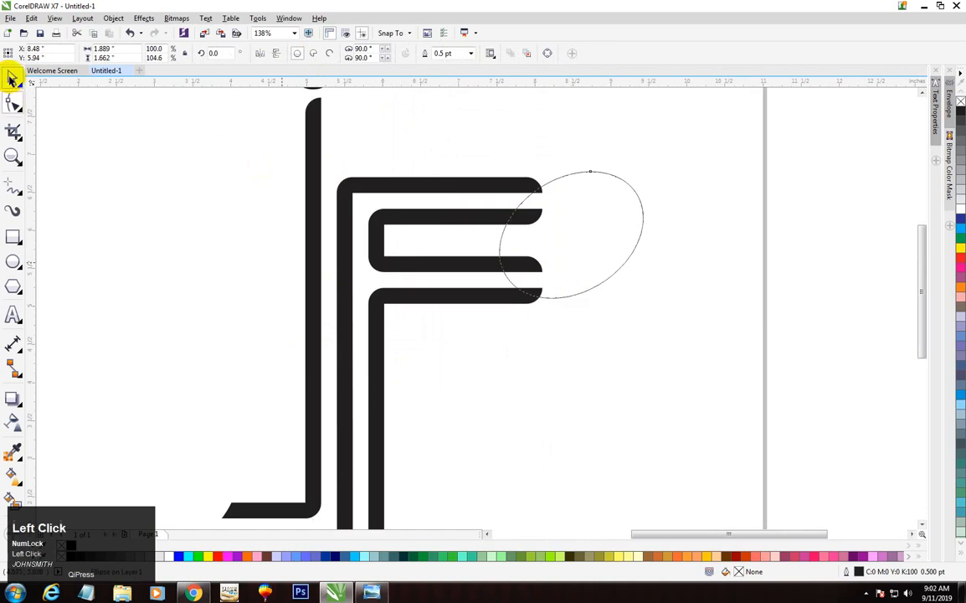
{"action": "left_click", "coordinate": [11, 75]}
{"action": "left_click_drag", "start_coordinate": [645, 166], "coordinate": [668, 154]}
{"action": "left_click_drag", "start_coordinate": [641, 188], "coordinate": [638, 206]}
- Trim the F's arm ends with the slanted ellipse and delete the ellipse
{"action": "left_click", "coordinate": [437, 184], "text": "shift"}
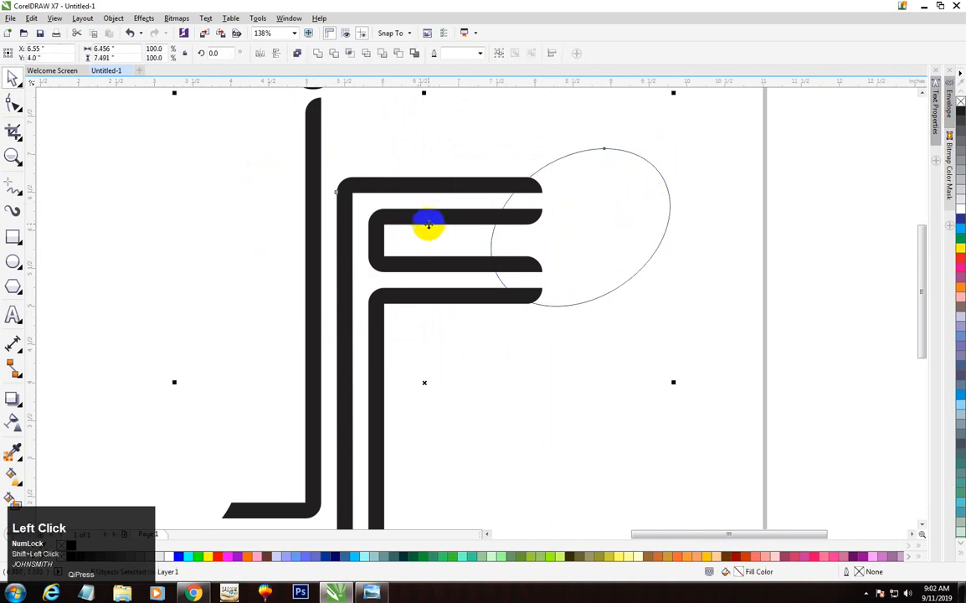
{"action": "left_click", "coordinate": [333, 53]}
{"action": "left_click", "coordinate": [586, 275]}
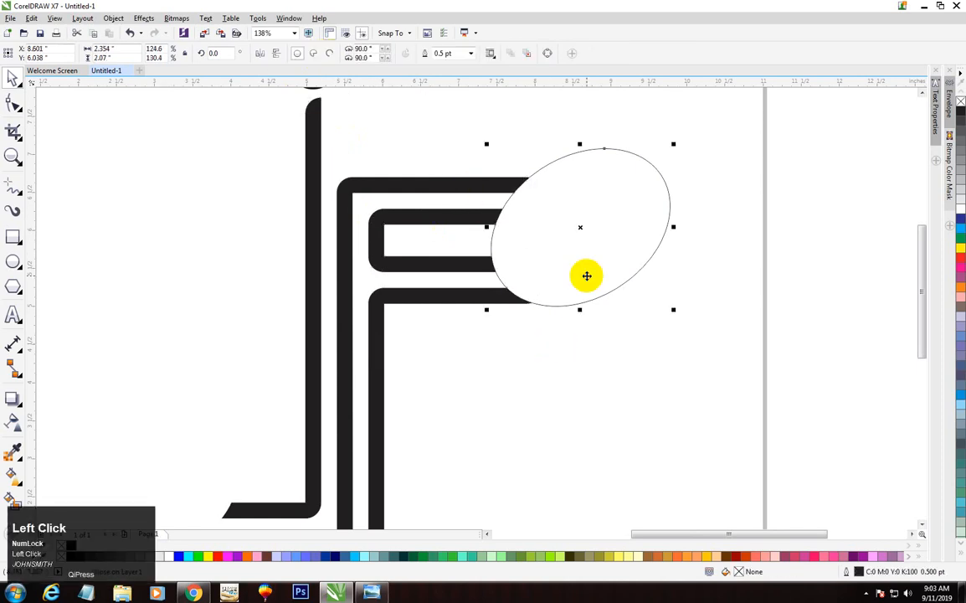
{"action": "scroll", "coordinate": [586, 275], "scroll_direction": "down", "scroll_amount": 2}
{"action": "key", "text": "Delete"}
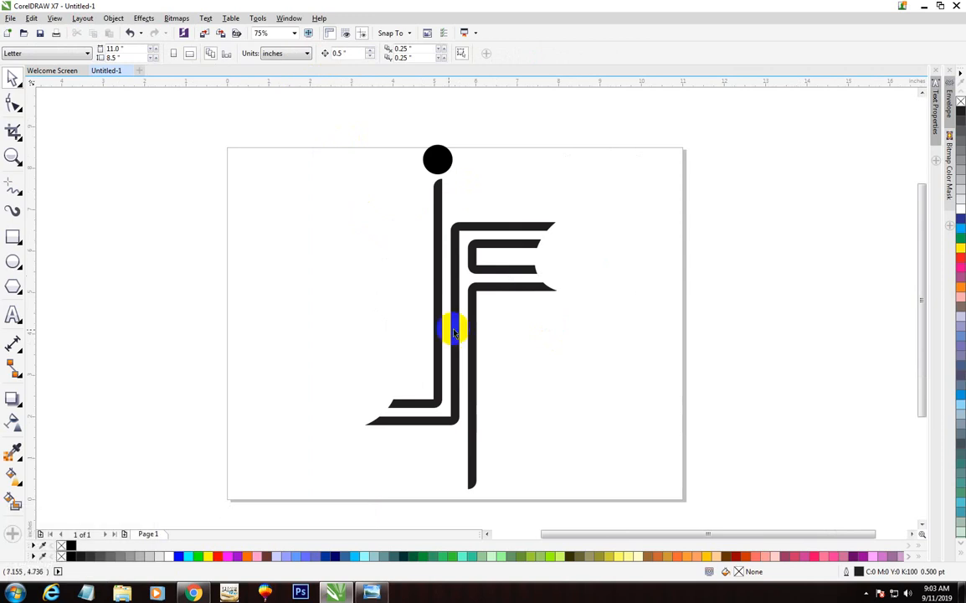
- Scale the whole monogram with its dot about its centre down to about 3.695 by 6.622 inches
{"action": "left_click", "coordinate": [455, 352]}
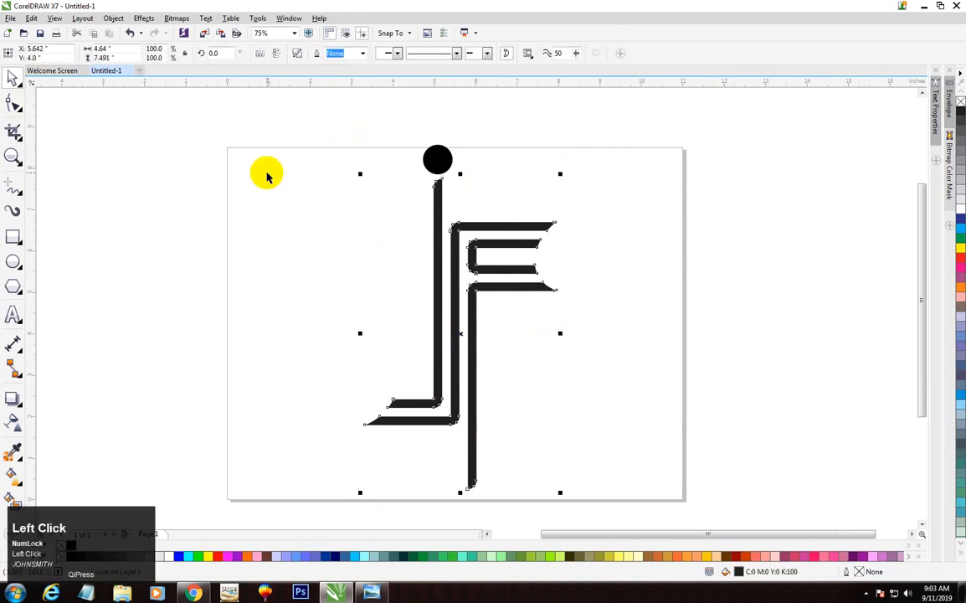
{"action": "left_click_drag", "start_coordinate": [280, 108], "coordinate": [611, 517]}
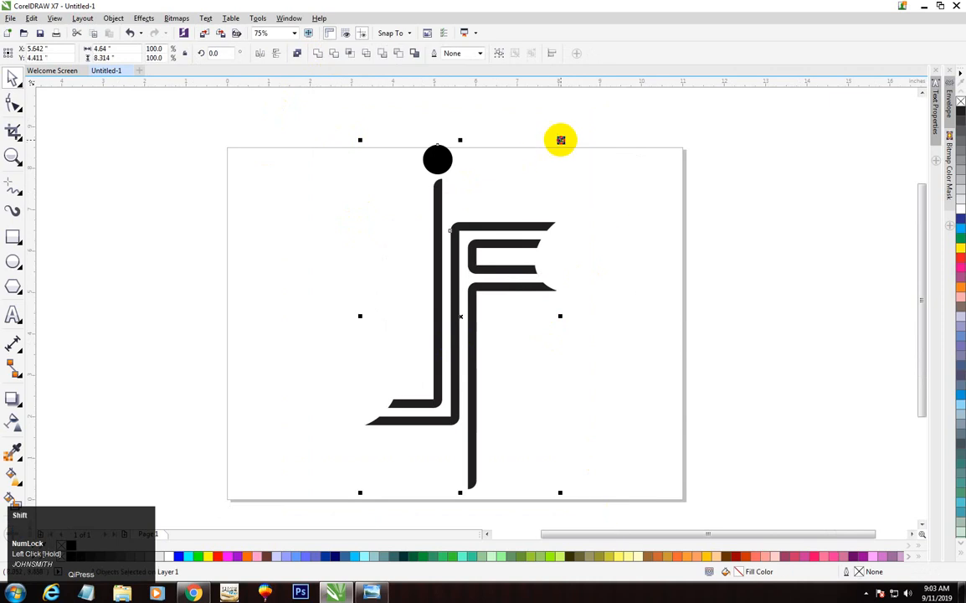
{"action": "left_click_drag", "start_coordinate": [561, 140], "coordinate": [543, 172]}
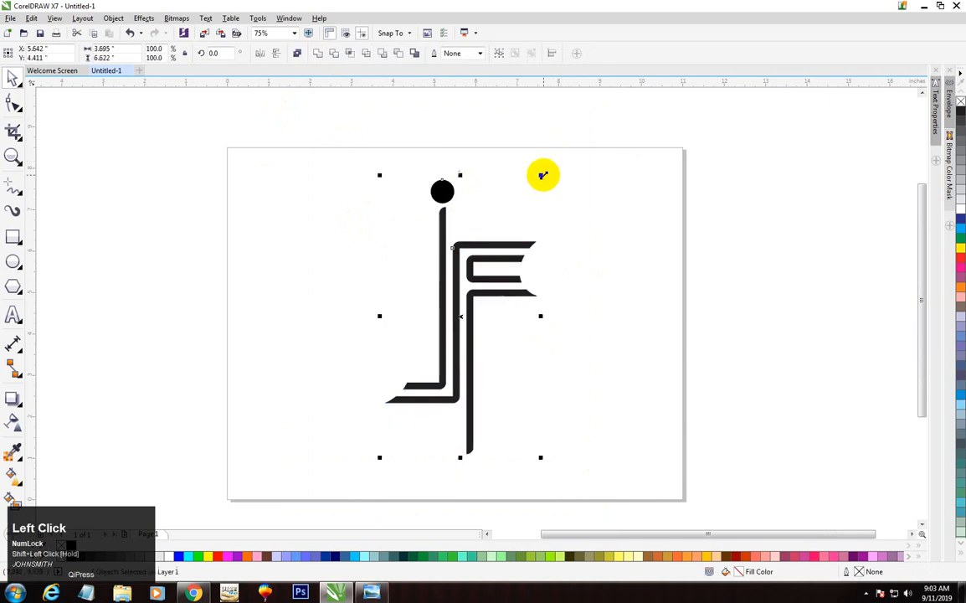
- Add the artistic text "Lorem Ipsum" below the J's hook
{"action": "key", "text": "F2"}
{"action": "scroll", "coordinate": [474, 372], "scroll_direction": "up", "scroll_amount": 2}
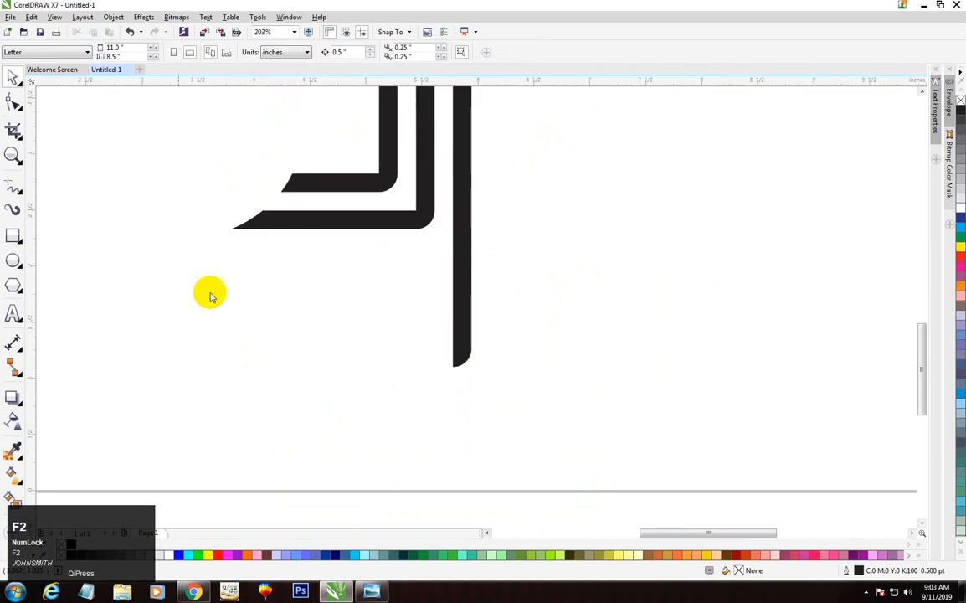
{"action": "left_click", "coordinate": [13, 317]}
{"action": "left_click", "coordinate": [200, 400]}
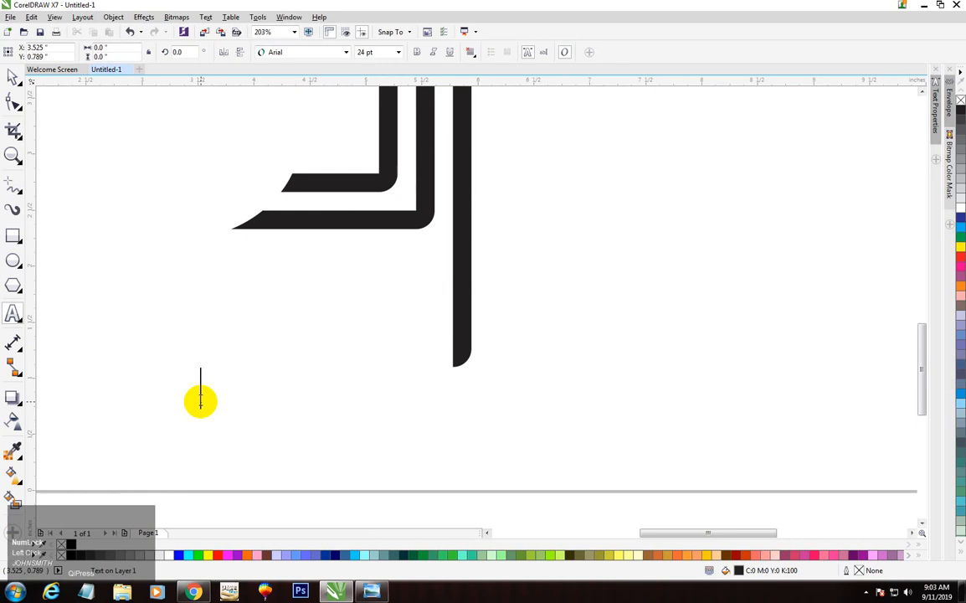
{"action": "type", "text": "Lorm"}
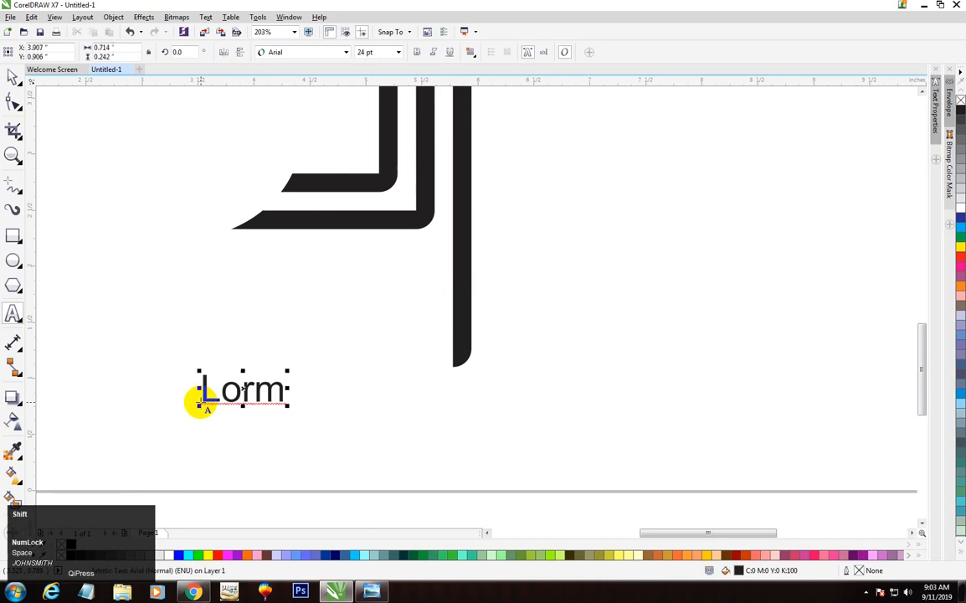
{"action": "key", "text": "BackSpace"}
{"action": "type", "text": "em I"}
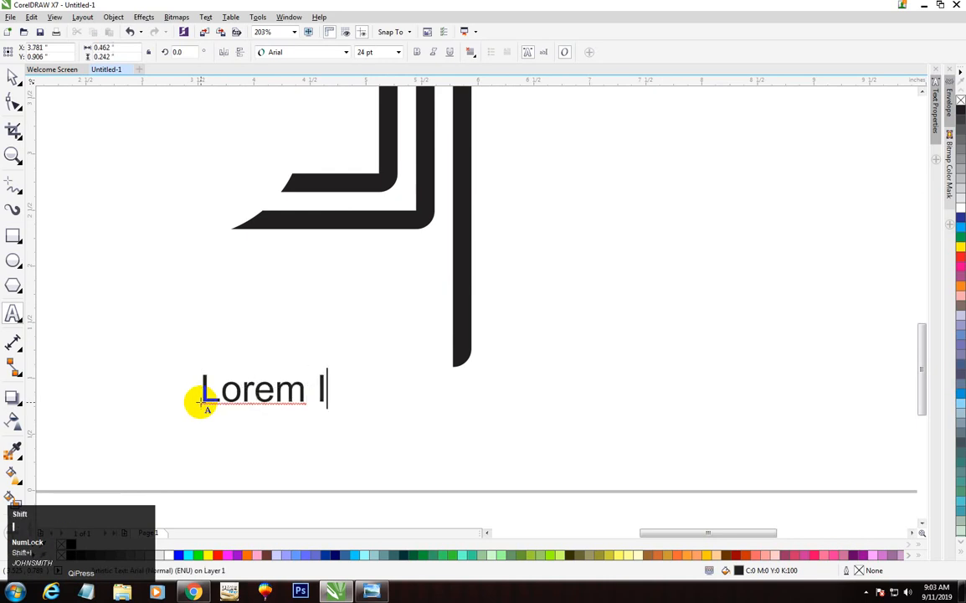
{"action": "type", "text": "psum"}
{"action": "key", "text": "ctrl+space"}
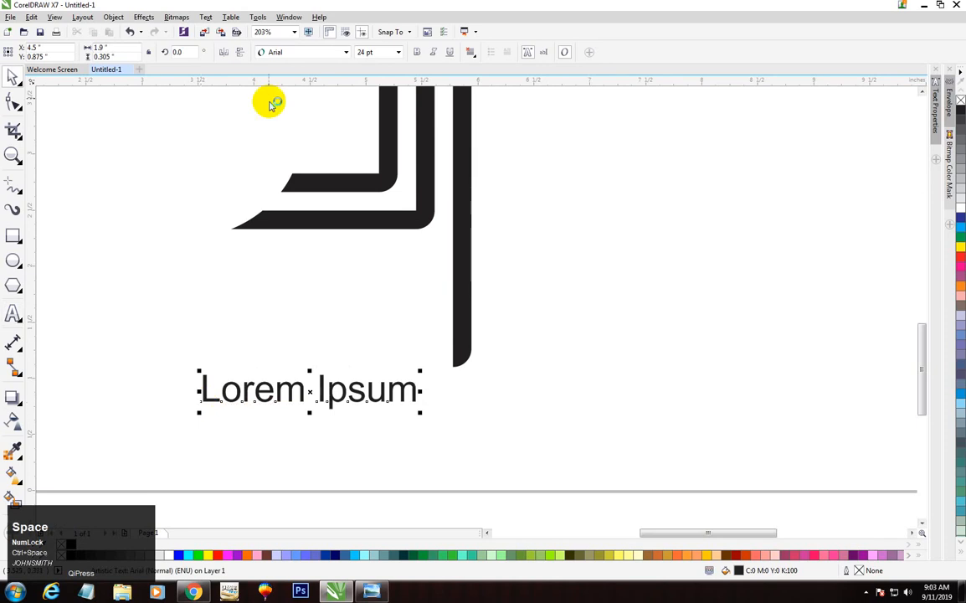
- Set the "Lorem Ipsum" text's font to Swis721 Cn BT (Bold)
{"action": "left_click", "coordinate": [319, 54]}
{"action": "mouse_move", "coordinate": [310, 111]}
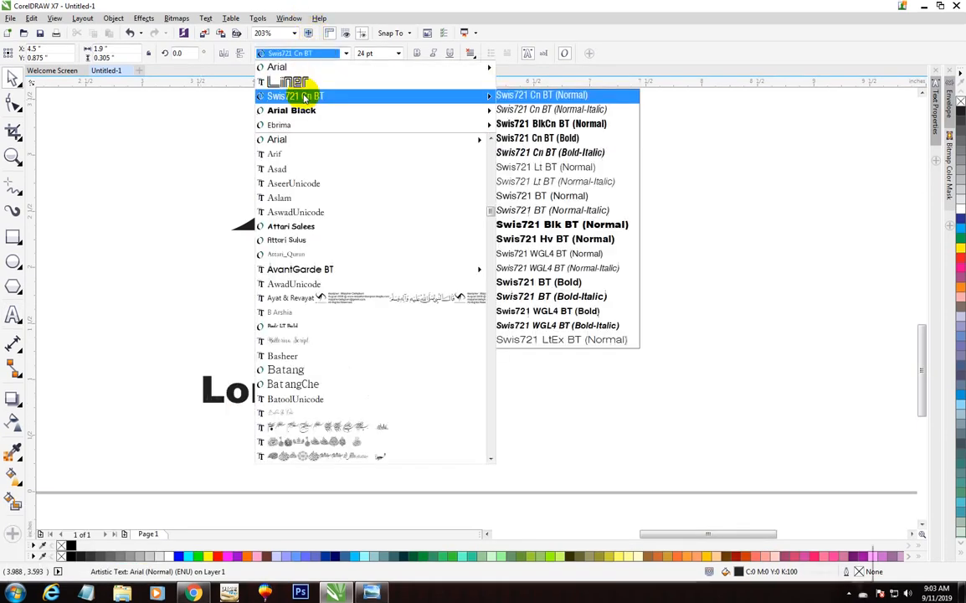
{"action": "left_click", "coordinate": [531, 144]}
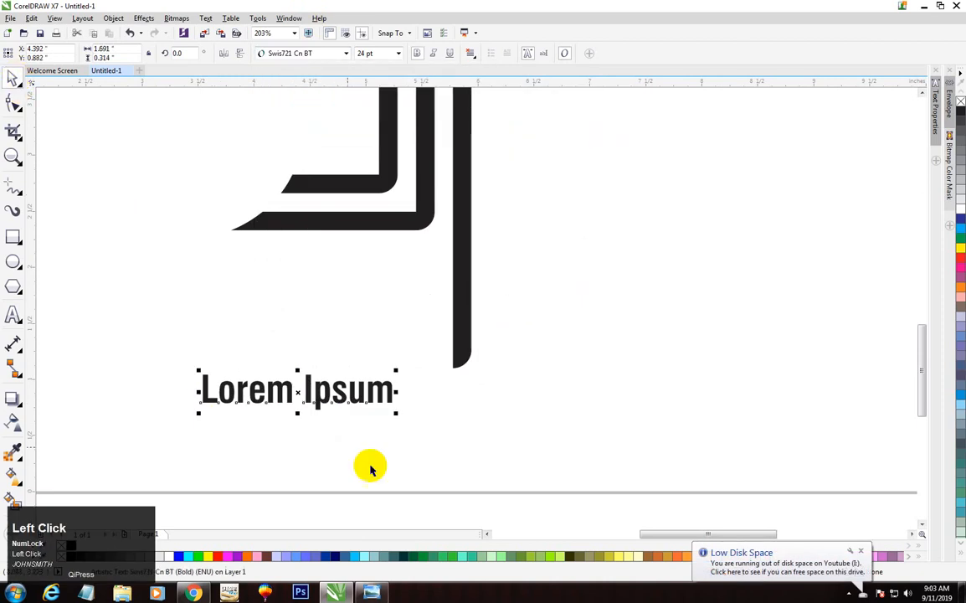
- Enlarge "Lorem Ipsum" to about 4.519 inches wide, place it under the J's hook with the F stem between the words, and deselect it
{"action": "left_click_drag", "start_coordinate": [297, 391], "coordinate": [345, 254]}
{"action": "left_click_drag", "start_coordinate": [441, 276], "coordinate": [758, 443]}
{"action": "left_click_drag", "start_coordinate": [564, 302], "coordinate": [517, 319]}
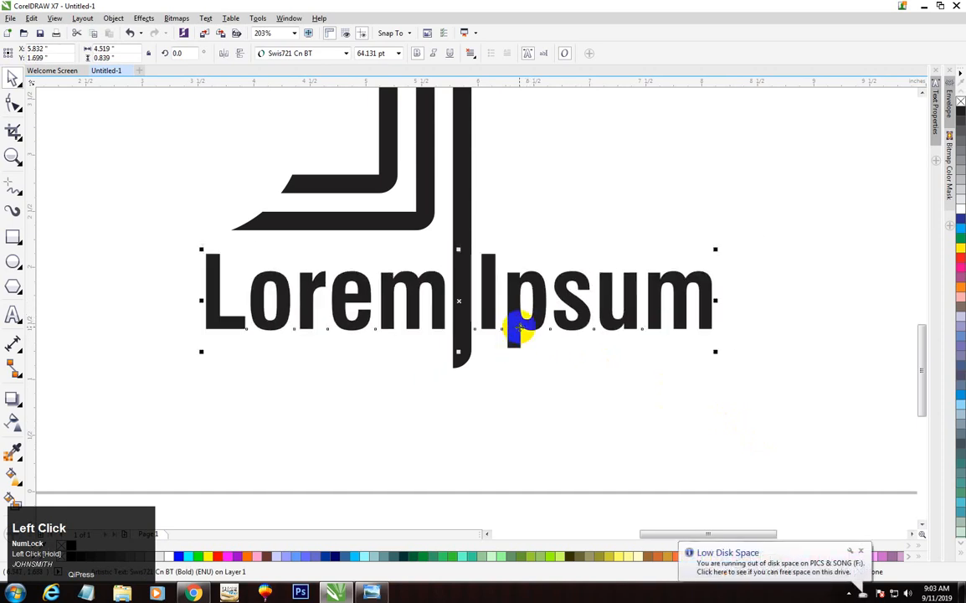
{"action": "key", "text": "F3"}
{"action": "key", "text": "F3"}
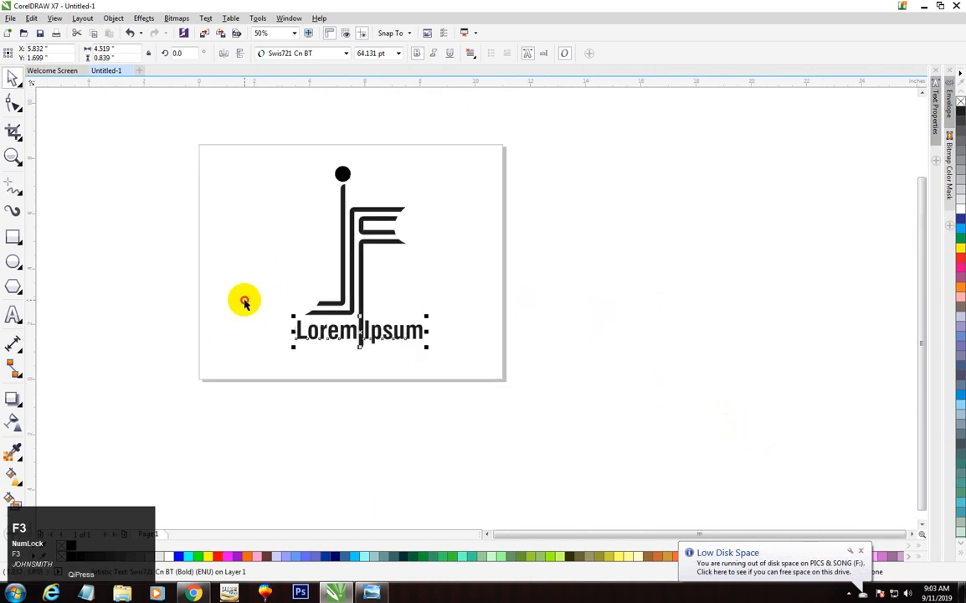
{"action": "left_click", "coordinate": [245, 301]}
- Add the artistic text "your Text here" below the "Lorem Ipsum" wordmark, near the page's lower edge
{"action": "key", "text": "F2"}
{"action": "left_click_drag", "start_coordinate": [201, 157], "coordinate": [701, 456]}
{"action": "key", "text": "F3"}
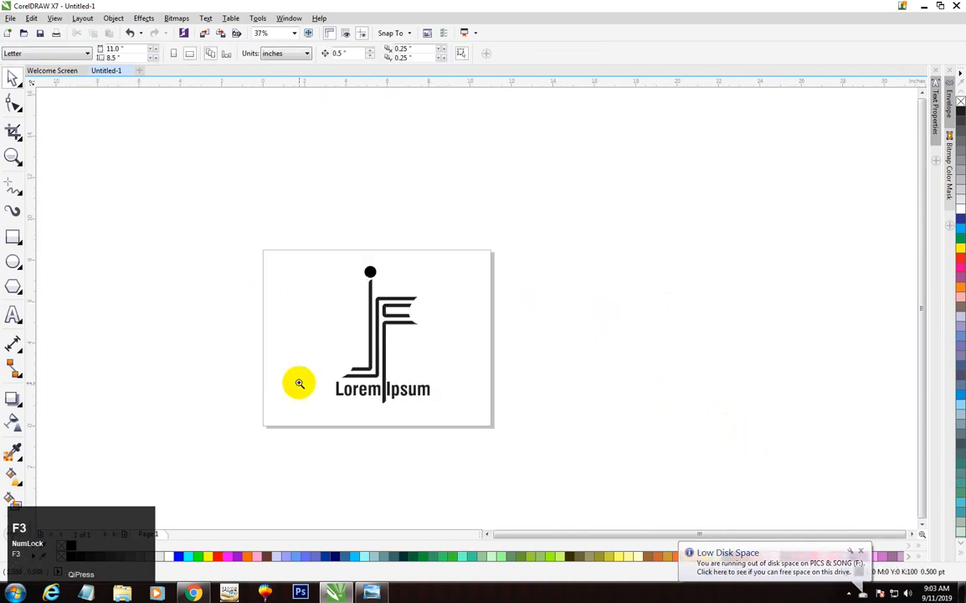
{"action": "key", "text": "F2"}
{"action": "left_click_drag", "start_coordinate": [262, 338], "coordinate": [587, 471]}
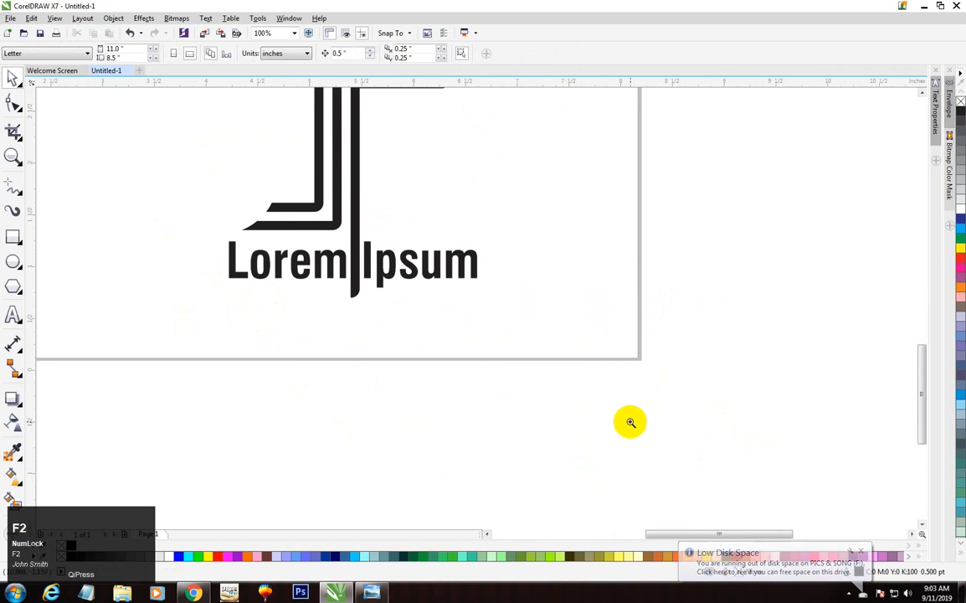
{"action": "left_click_drag", "start_coordinate": [631, 422], "coordinate": [160, 225]}
{"action": "left_click", "coordinate": [12, 310]}
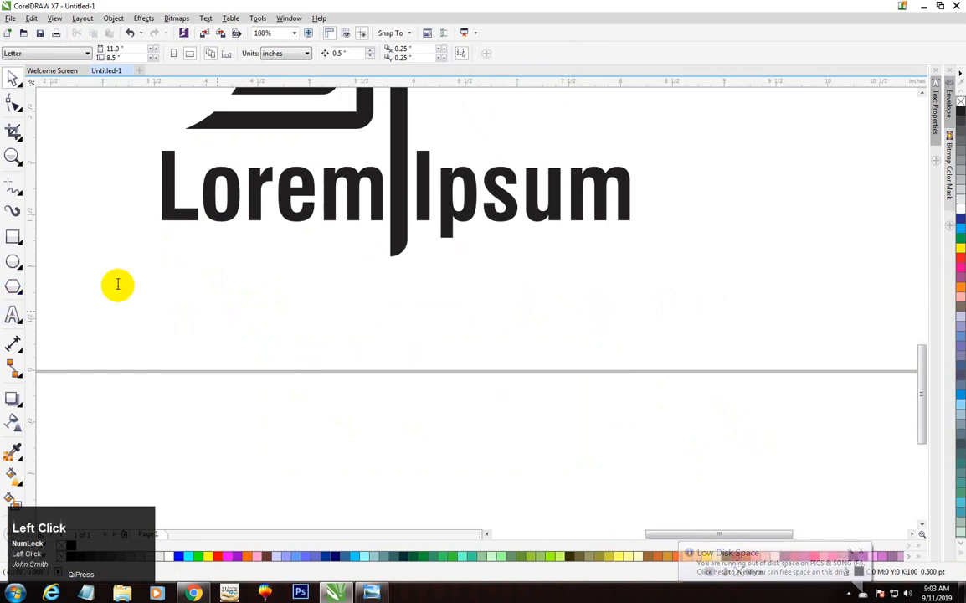
{"action": "left_click", "coordinate": [172, 362]}
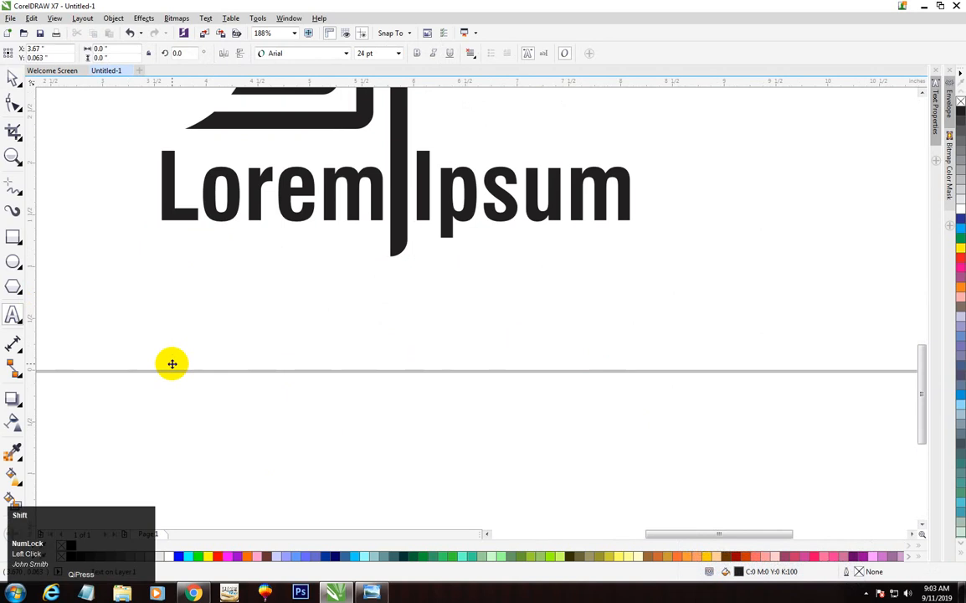
{"action": "type", "text": "Tex"}
{"action": "key", "text": "BackSpace"}
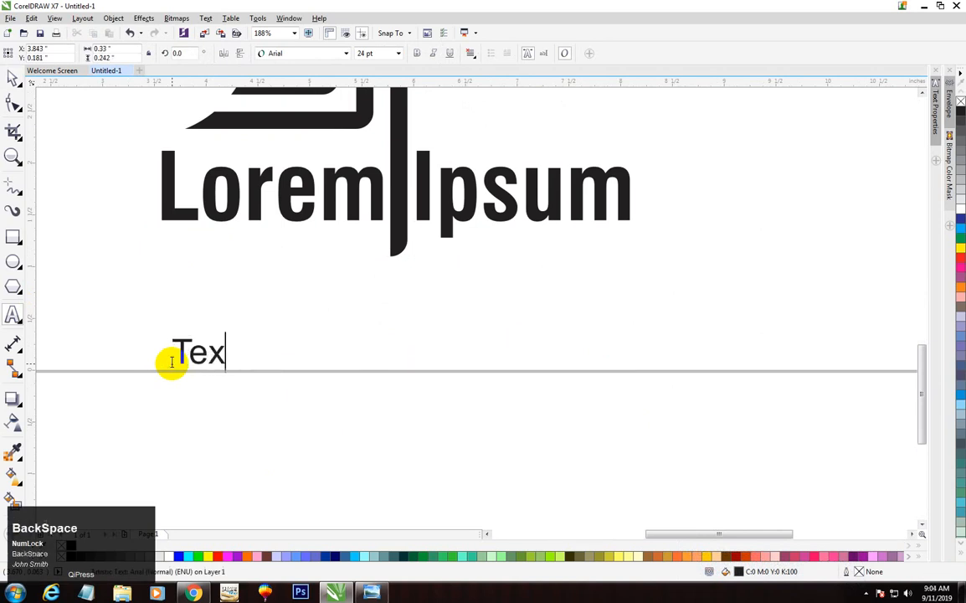
{"action": "key", "text": "BackSpace"}
{"action": "type", "text": "your"}
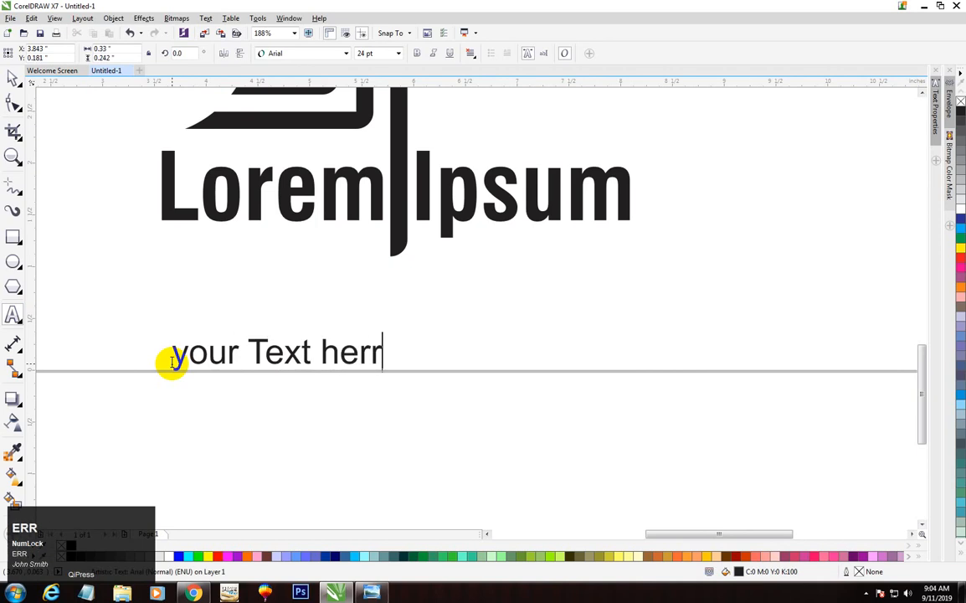
{"action": "key", "text": "ctrl+space"}
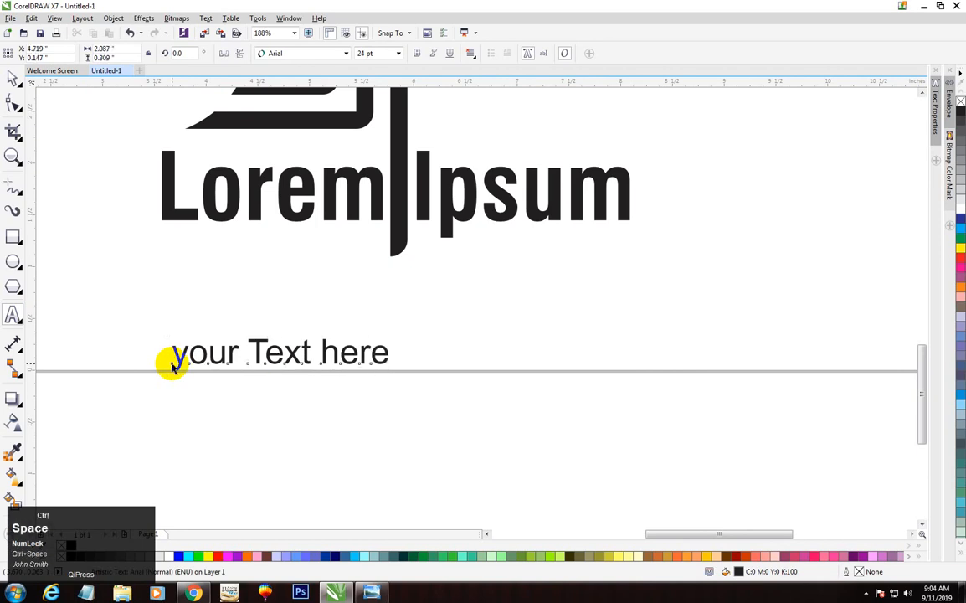
- Change the case of the "your Text here" line to UPPERCASE
{"action": "left_click", "coordinate": [206, 18]}
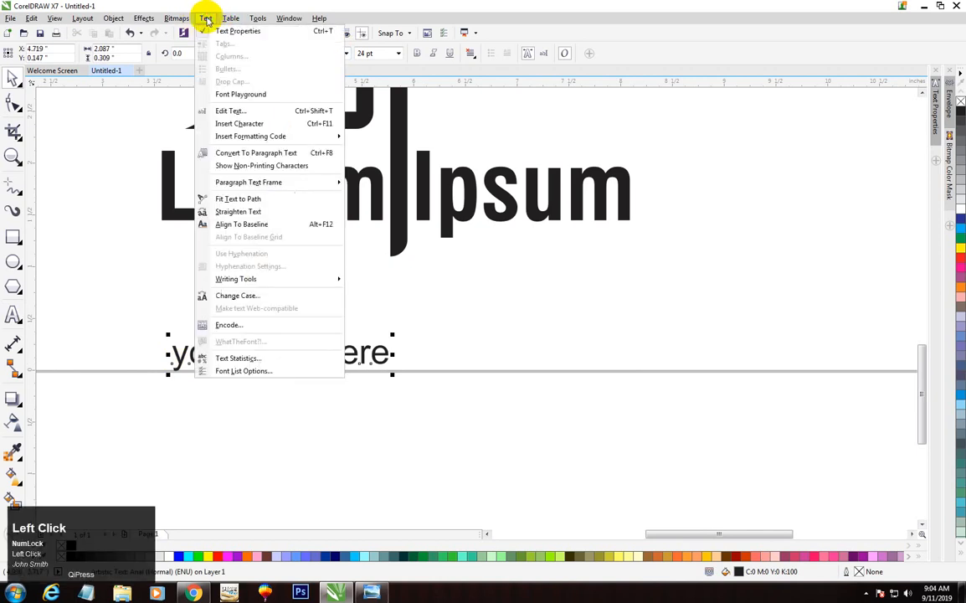
{"action": "left_click", "coordinate": [253, 297]}
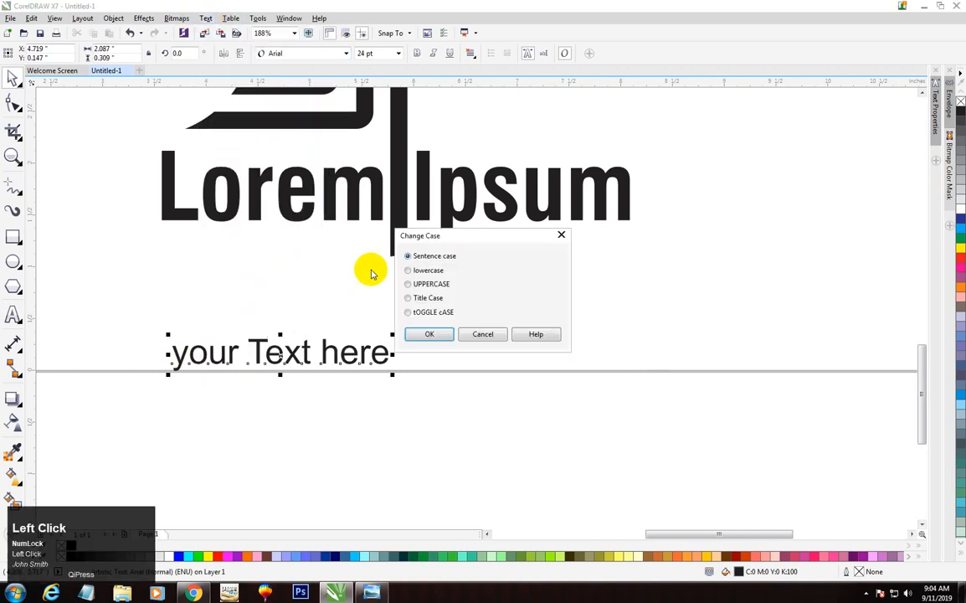
{"action": "left_click", "coordinate": [418, 285]}
{"action": "left_click", "coordinate": [423, 333]}
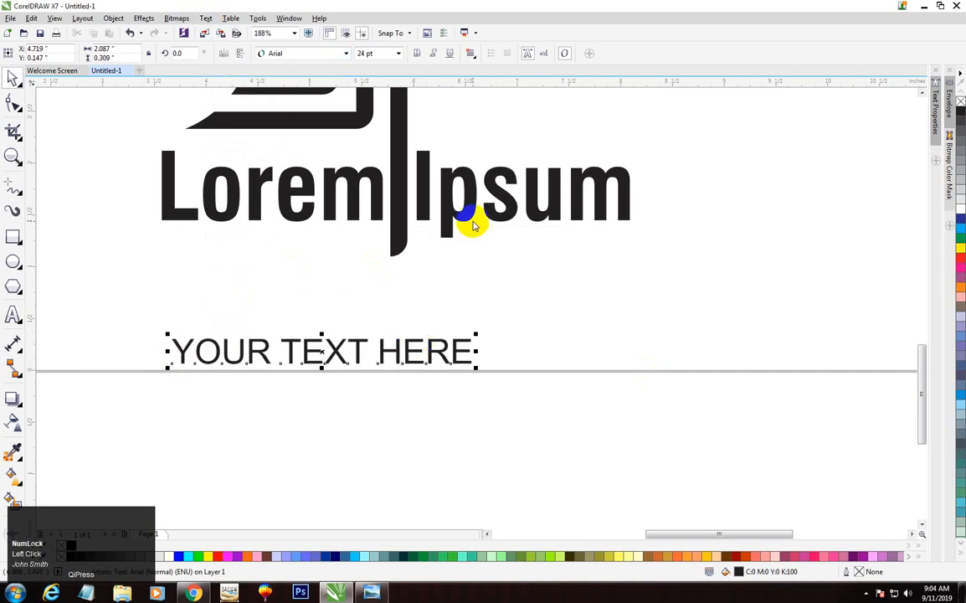
- Make the "YOUR TEXT HERE" tagline bold and move it just below "Ipsum"
{"action": "left_click", "coordinate": [417, 53]}
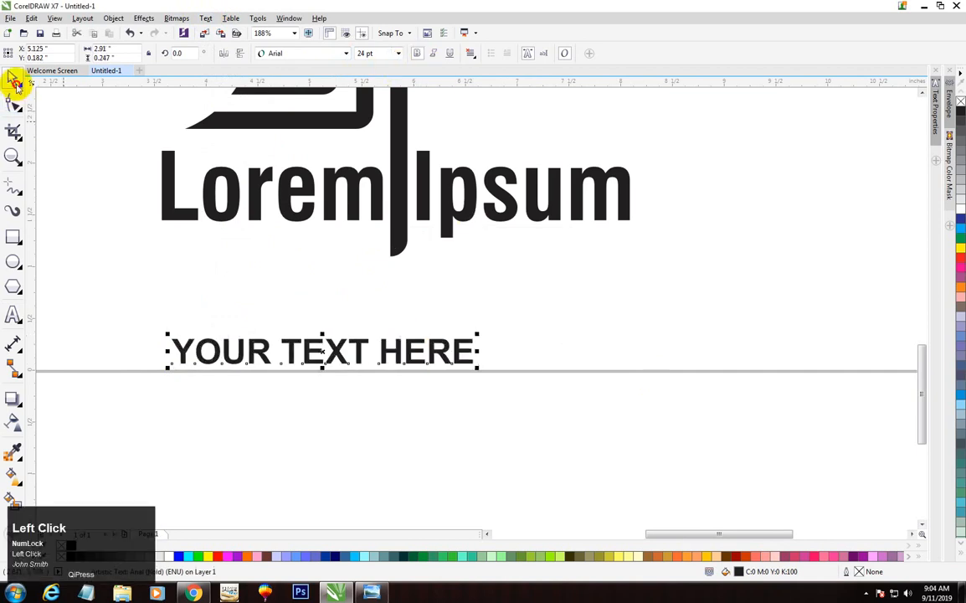
{"action": "left_click_drag", "start_coordinate": [324, 352], "coordinate": [511, 285]}
{"action": "left_click_drag", "start_coordinate": [334, 351], "coordinate": [624, 240]}
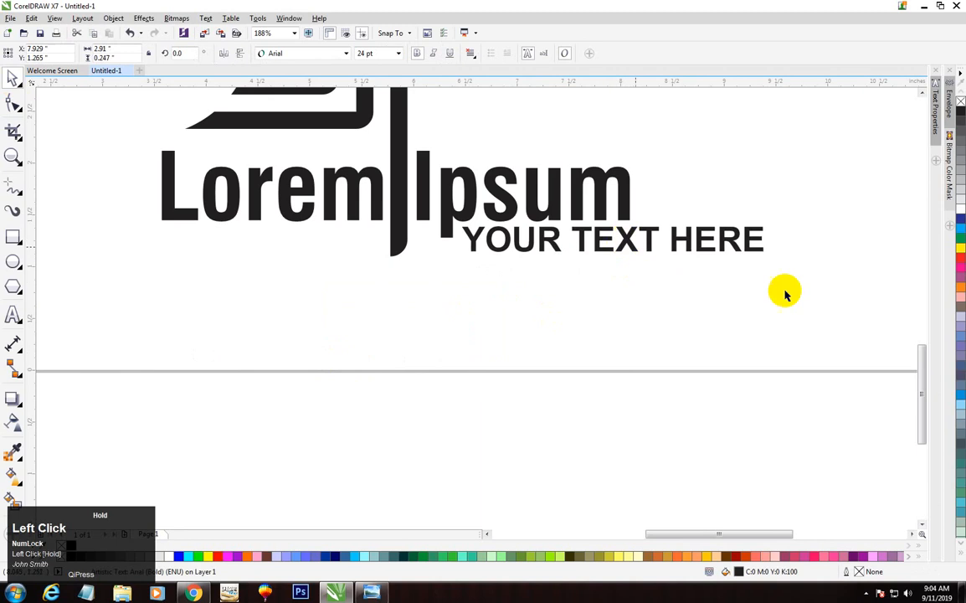
- Shrink the tagline to about 1.672 inches wide and place a copy level with it below "Lorem"
{"action": "left_click_drag", "start_coordinate": [767, 253], "coordinate": [748, 252]}
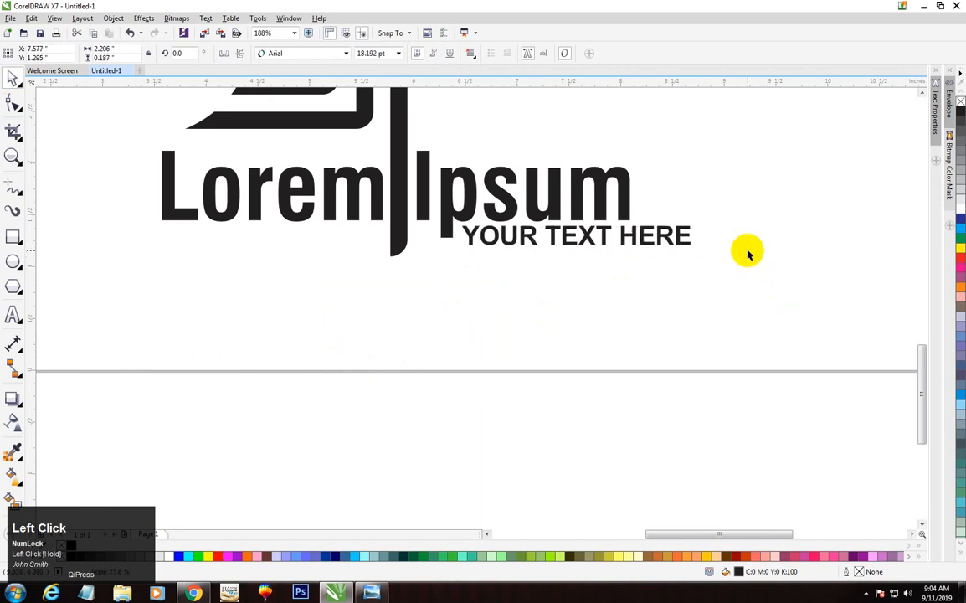
{"action": "key", "text": "ctrl+r"}
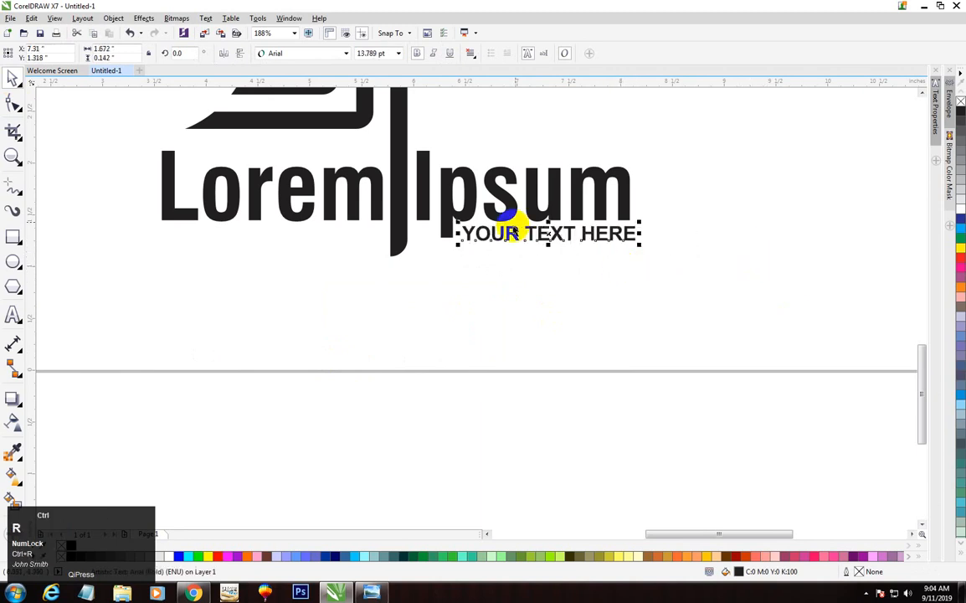
{"action": "left_click_drag", "start_coordinate": [550, 235], "coordinate": [261, 244]}
{"action": "right_click", "coordinate": [261, 244]}
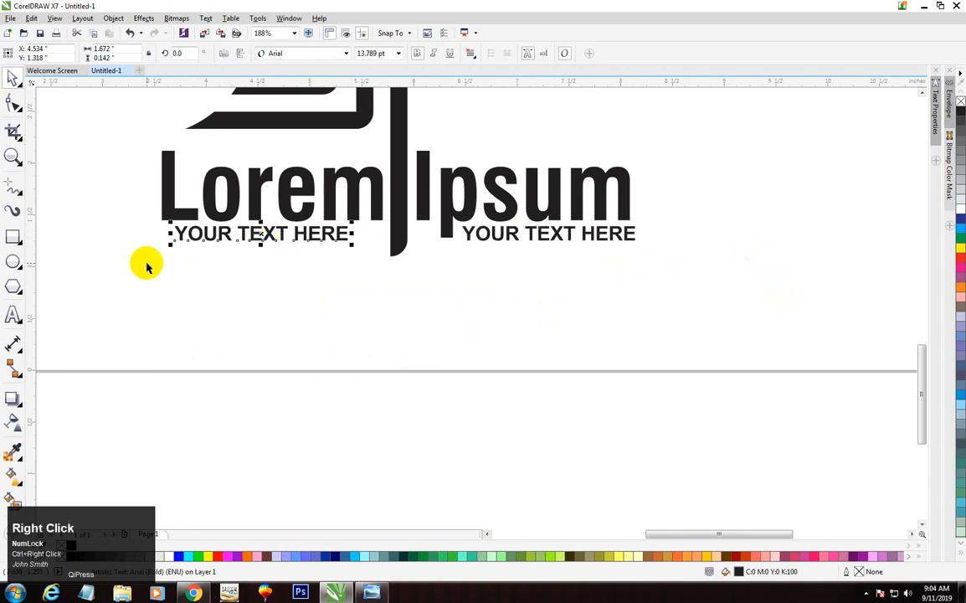
- Group all the logo's objects, centre the group on the page, and deselect it
{"action": "key", "text": "F3"}
{"action": "key", "text": "F3"}
{"action": "key", "text": "F3"}
{"action": "left_click_drag", "start_coordinate": [158, 119], "coordinate": [264, 278]}
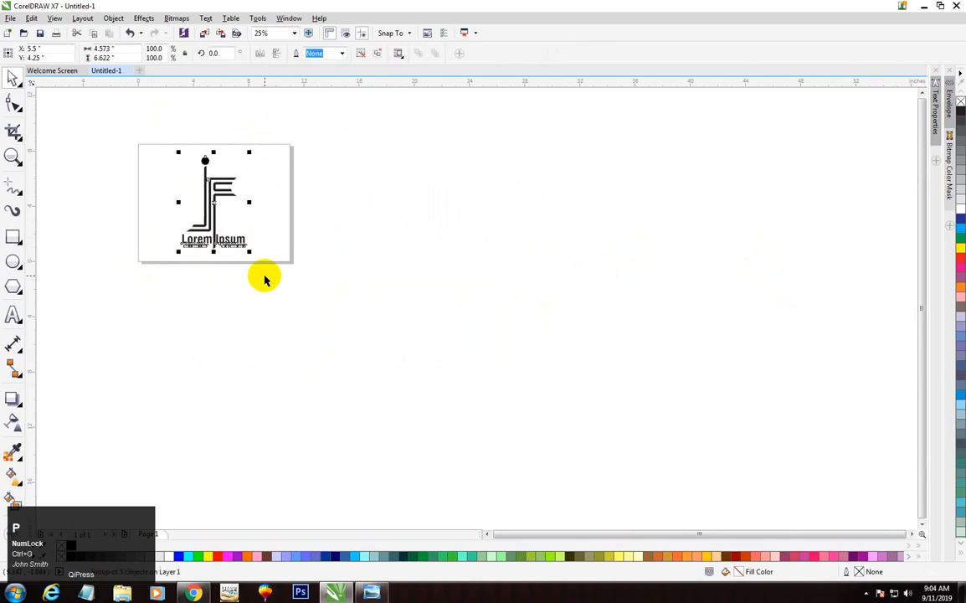
{"action": "key", "text": "shift+F2"}
{"action": "left_click", "coordinate": [13, 103]}
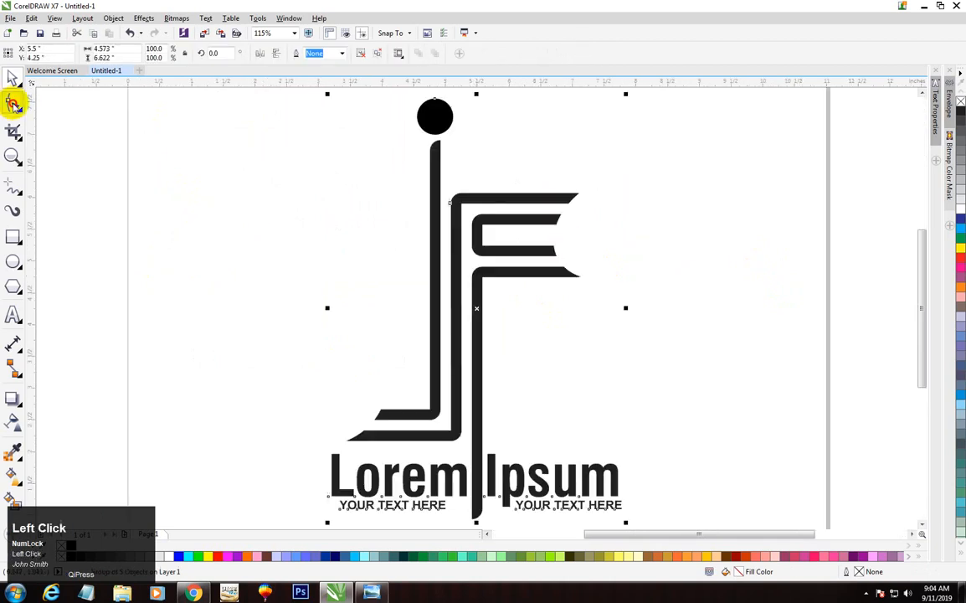
{"action": "left_click", "coordinate": [12, 78]}
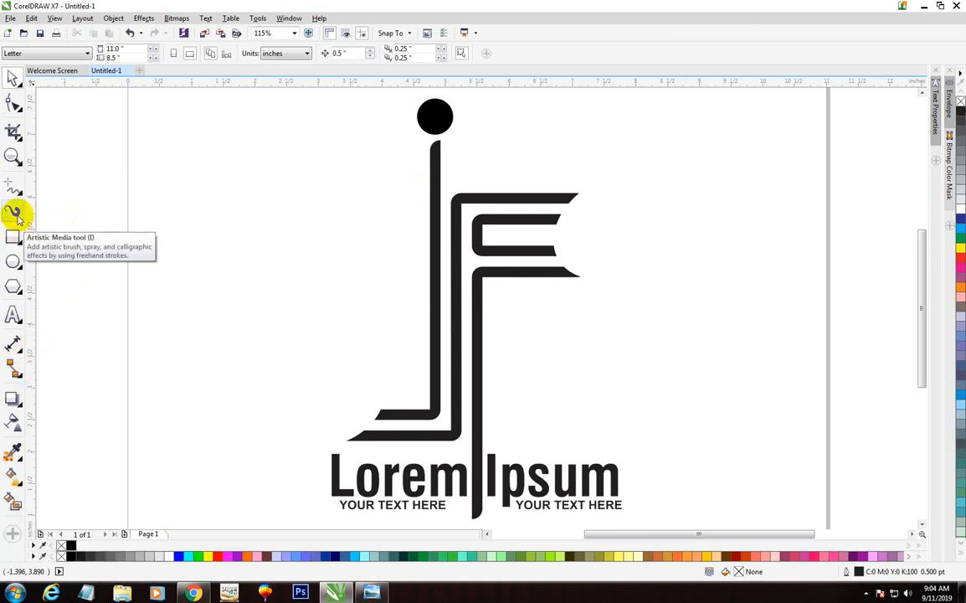
- Add a page-sized 11 by 8.5 inch rectangle behind the logo and fill it with dark blue #00009C
{"action": "double_click", "coordinate": [15, 239]}
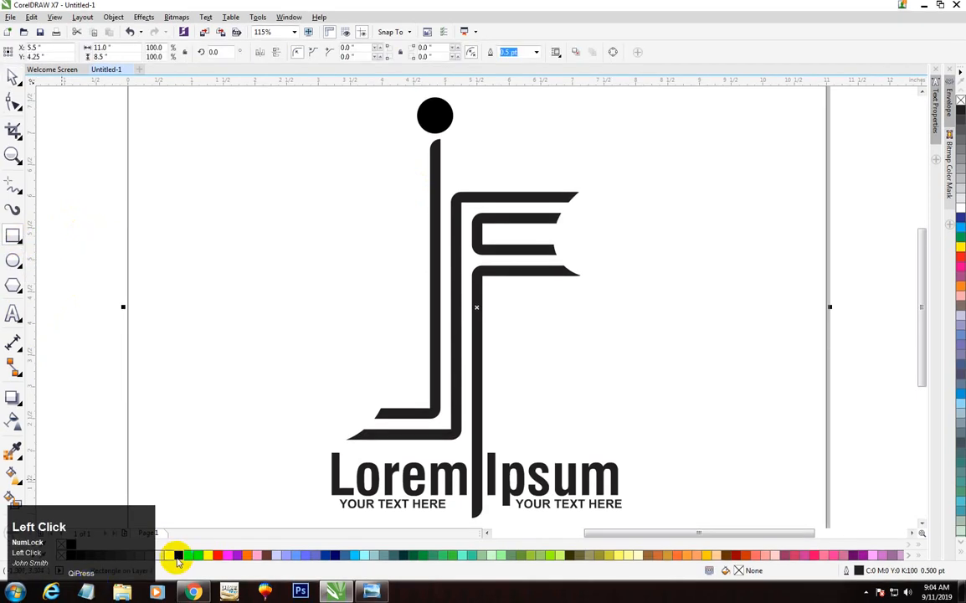
{"action": "left_click", "coordinate": [177, 556]}
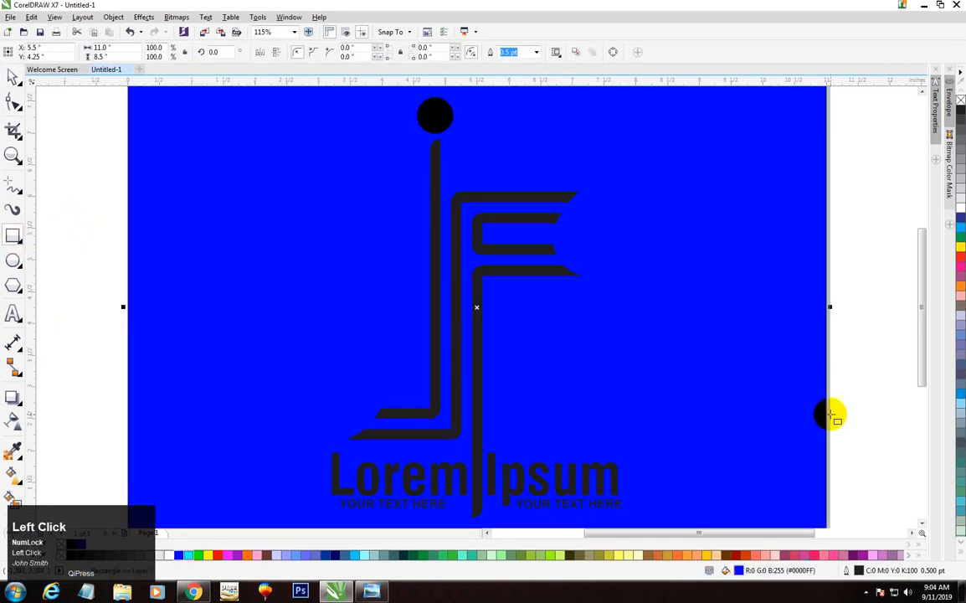
{"action": "double_click", "coordinate": [738, 570]}
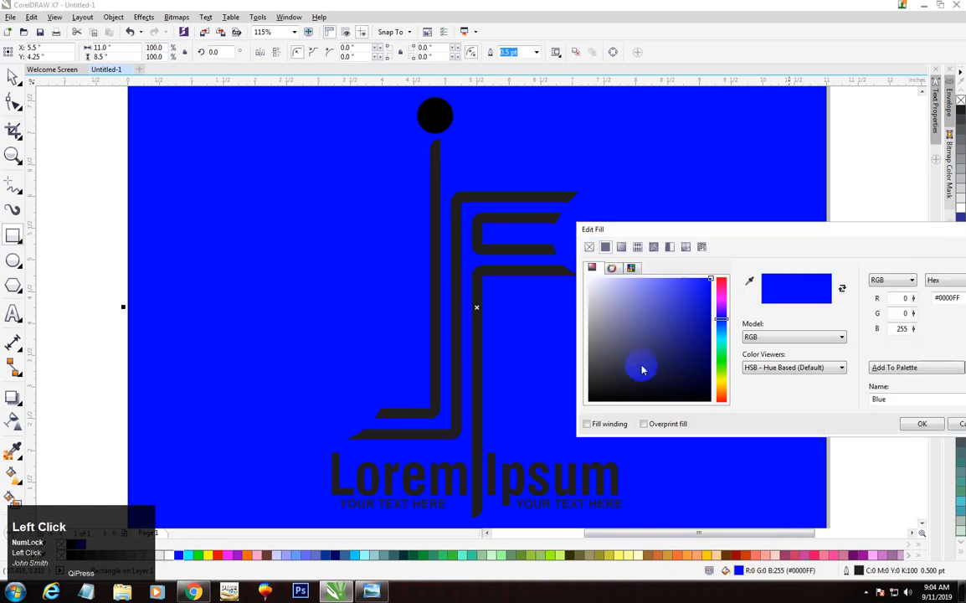
{"action": "left_click_drag", "start_coordinate": [718, 313], "coordinate": [718, 319]}
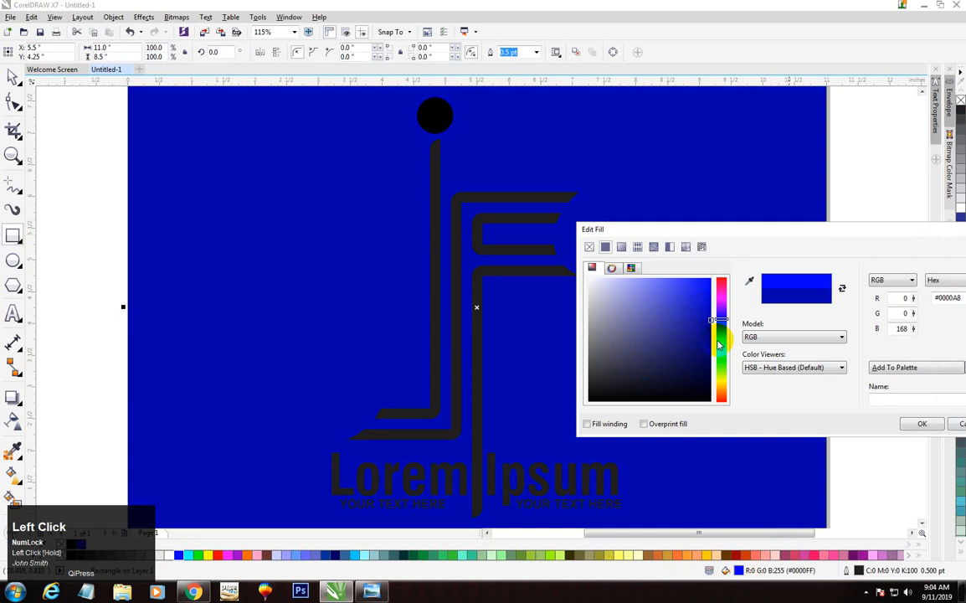
{"action": "left_click_drag", "start_coordinate": [718, 345], "coordinate": [707, 319]}
{"action": "left_click", "coordinate": [711, 325]}
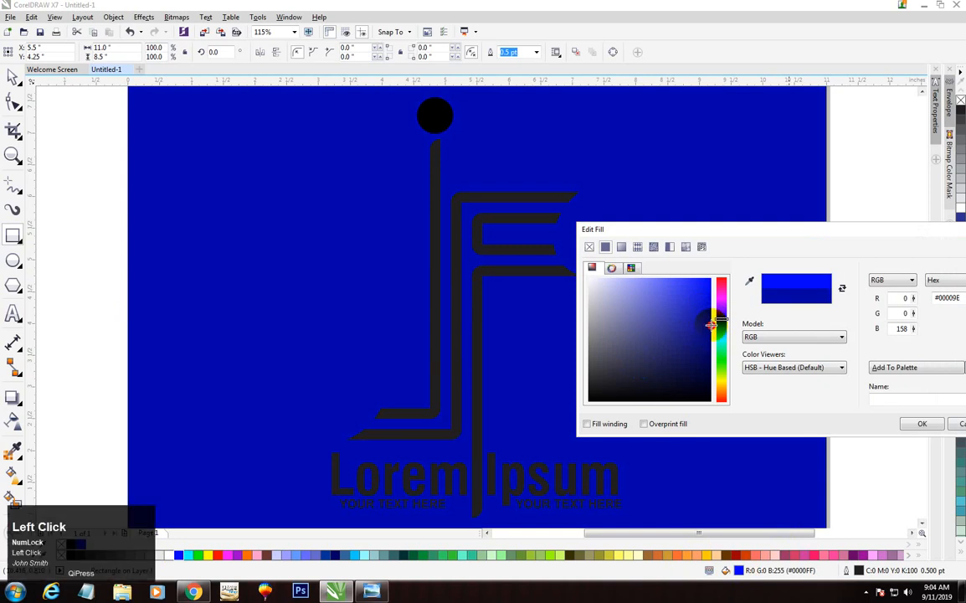
{"action": "left_click", "coordinate": [921, 424]}
{"action": "key", "text": "F3"}
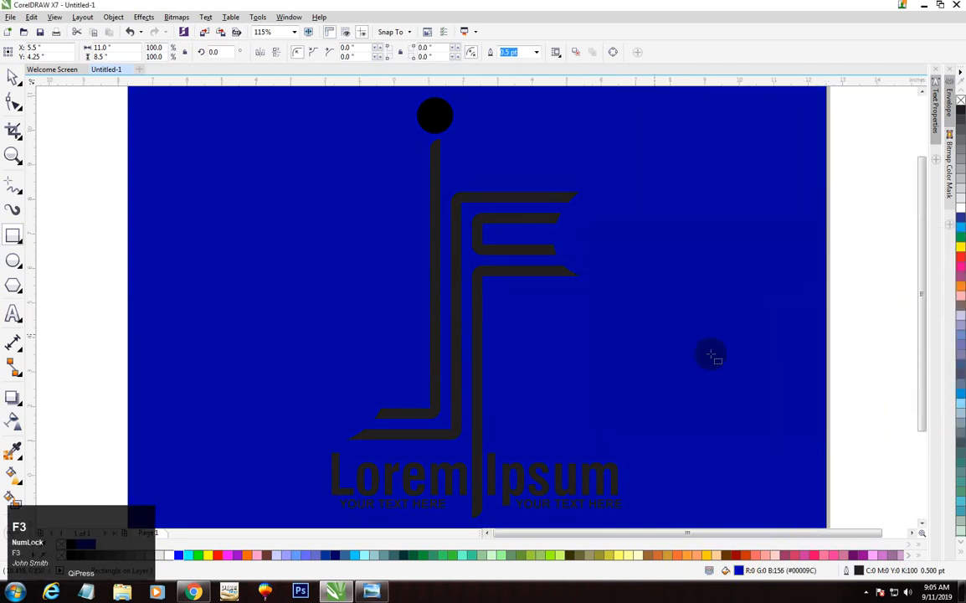
{"action": "left_click", "coordinate": [633, 332]}
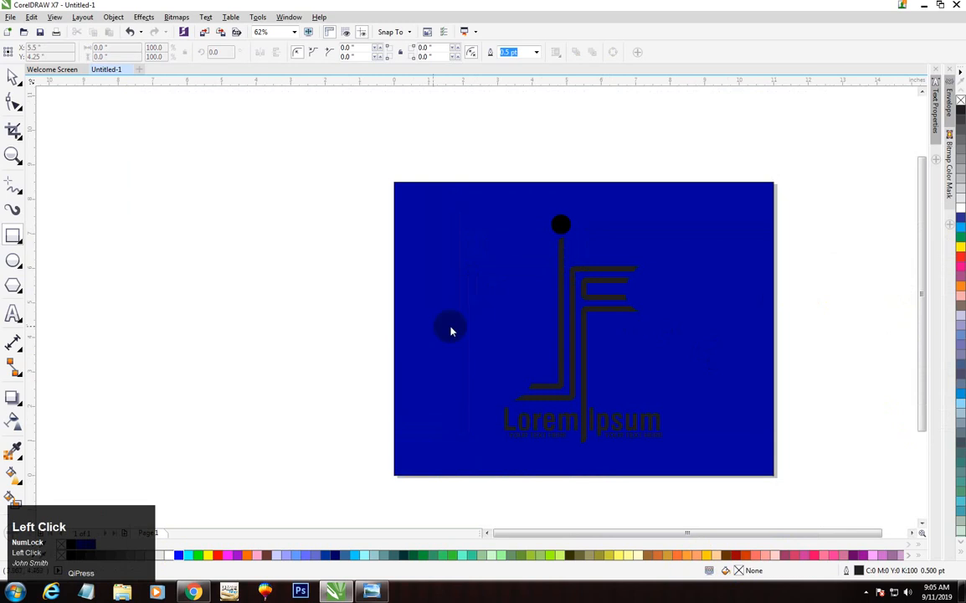
- Fill the JF monogram's line strokes with yellow within the group
{"action": "left_click", "coordinate": [13, 77]}
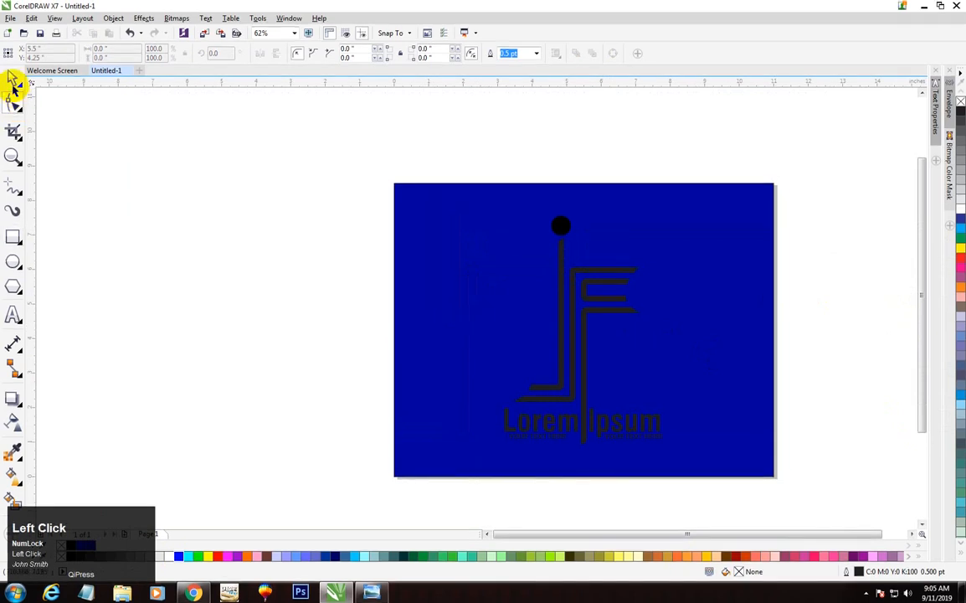
{"action": "left_click", "coordinate": [622, 321]}
{"action": "left_click", "coordinate": [211, 557]}
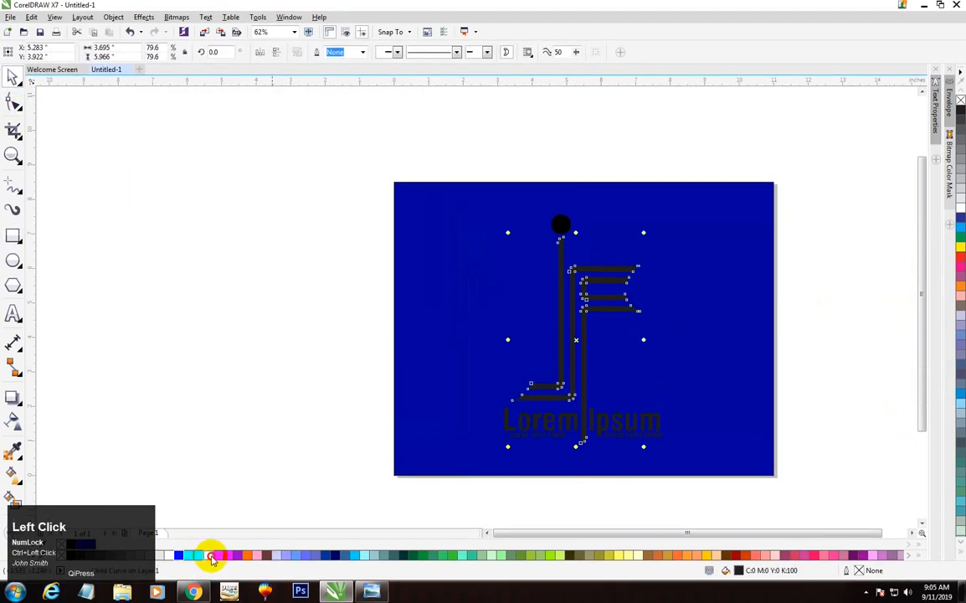
- Fill the dot above the J with white
{"action": "left_click", "coordinate": [562, 225], "text": "ctrl"}
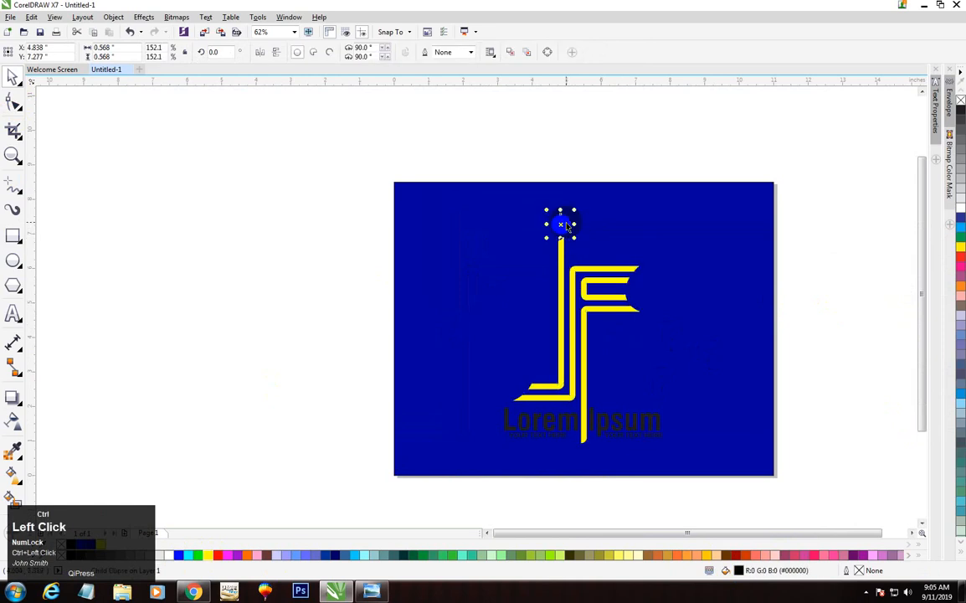
{"action": "left_click", "coordinate": [179, 556]}
{"action": "left_click", "coordinate": [167, 556]}
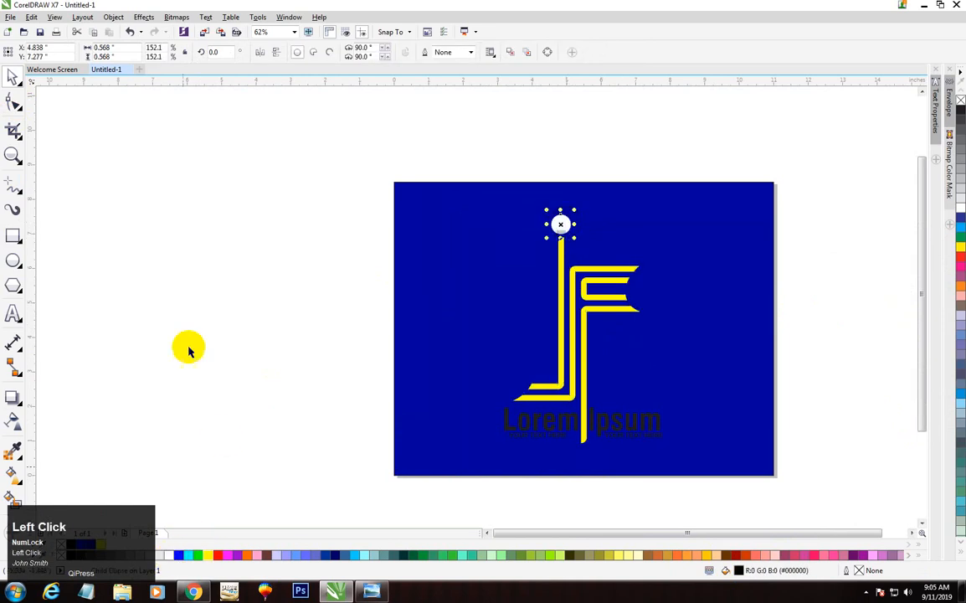
- Fill the "Lorem Ipsum" wordmark with white within the group
{"action": "left_click", "coordinate": [536, 474]}
{"action": "left_click", "coordinate": [565, 442], "text": "ctrl"}
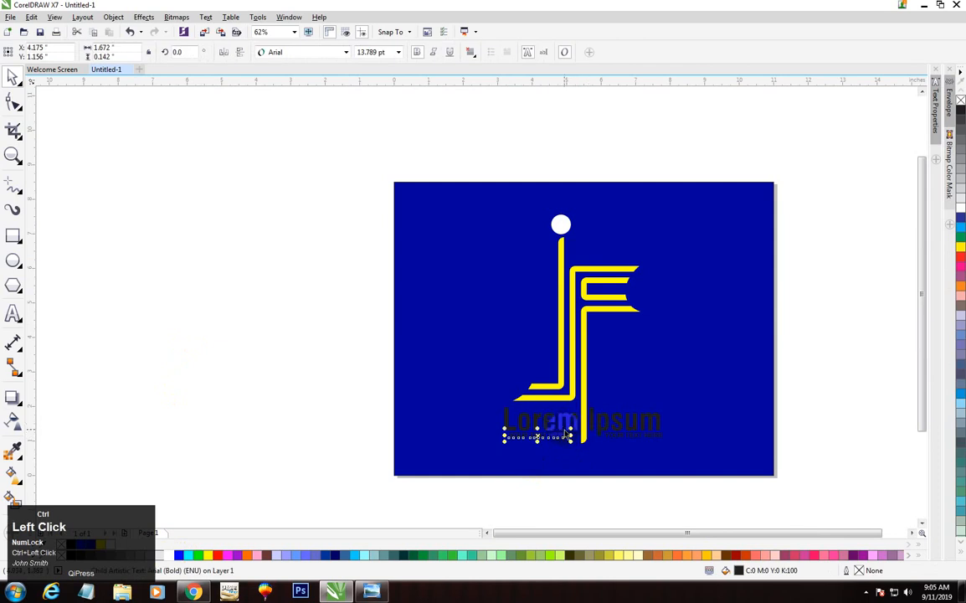
{"action": "left_click", "coordinate": [561, 422], "text": "ctrl"}
{"action": "key", "text": "ctrl+r"}
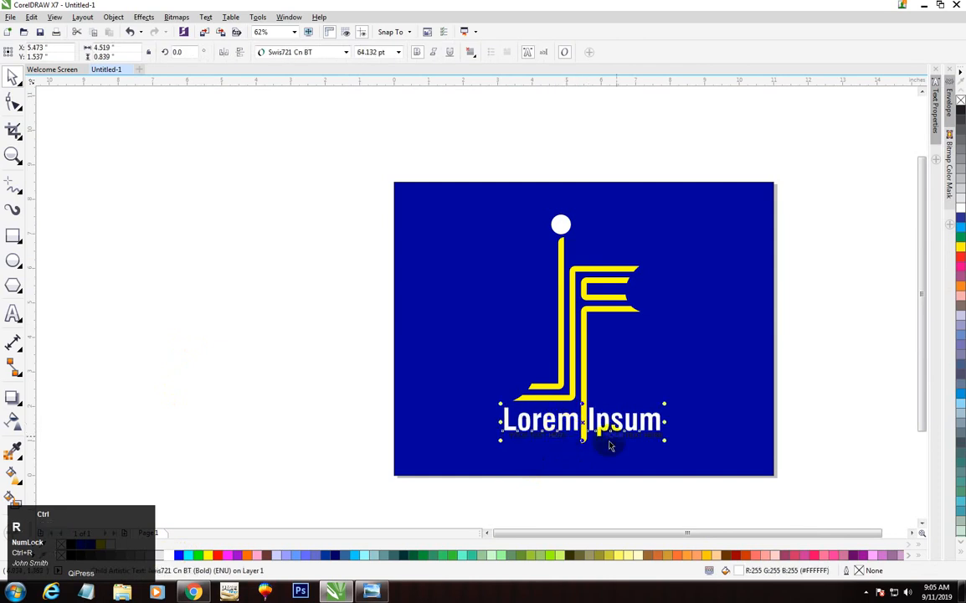
- Fill both "YOUR TEXT HERE" taglines with yellow #FFFF00 and clear the selection
{"action": "left_click", "coordinate": [611, 436], "text": "ctrl"}
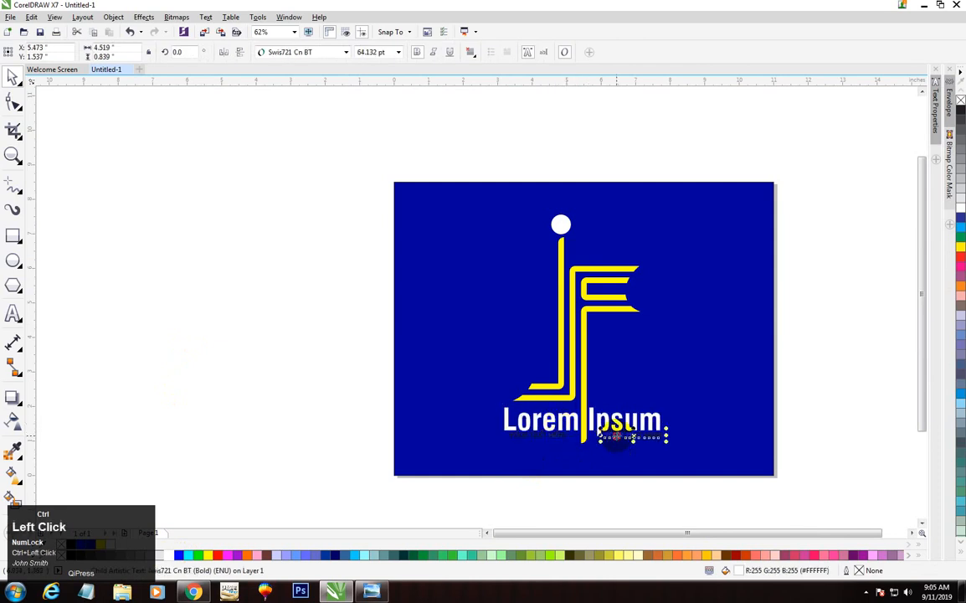
{"action": "left_click", "coordinate": [207, 558]}
{"action": "left_click", "coordinate": [536, 436], "text": "ctrl"}
{"action": "key", "text": "ctrl+r"}
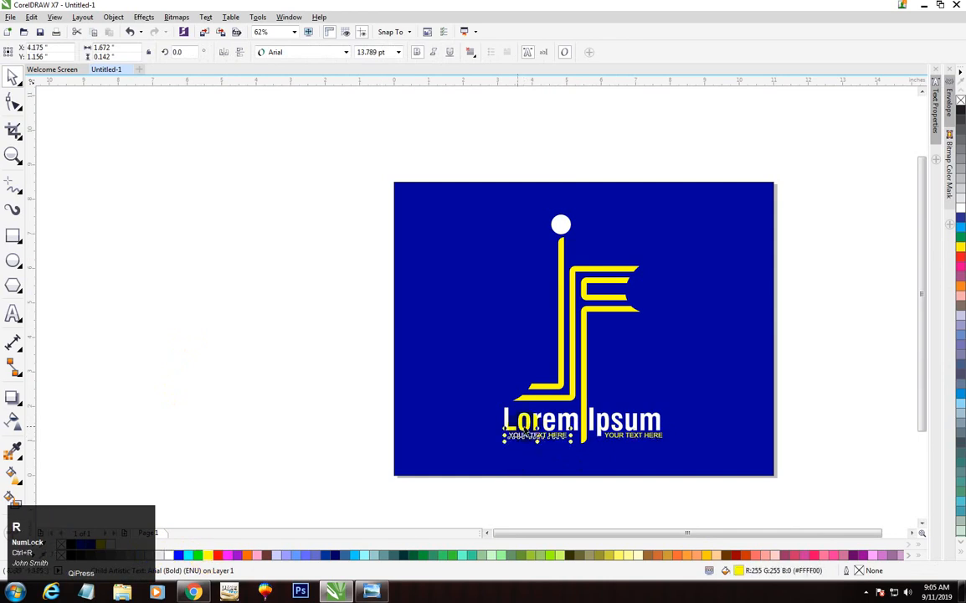
{"action": "left_click", "coordinate": [294, 190]}
- Select the whole design, fit it in the view, and preview it full screen
{"action": "left_click_drag", "start_coordinate": [325, 134], "coordinate": [819, 489]}
{"action": "key", "text": "shift+F2"}
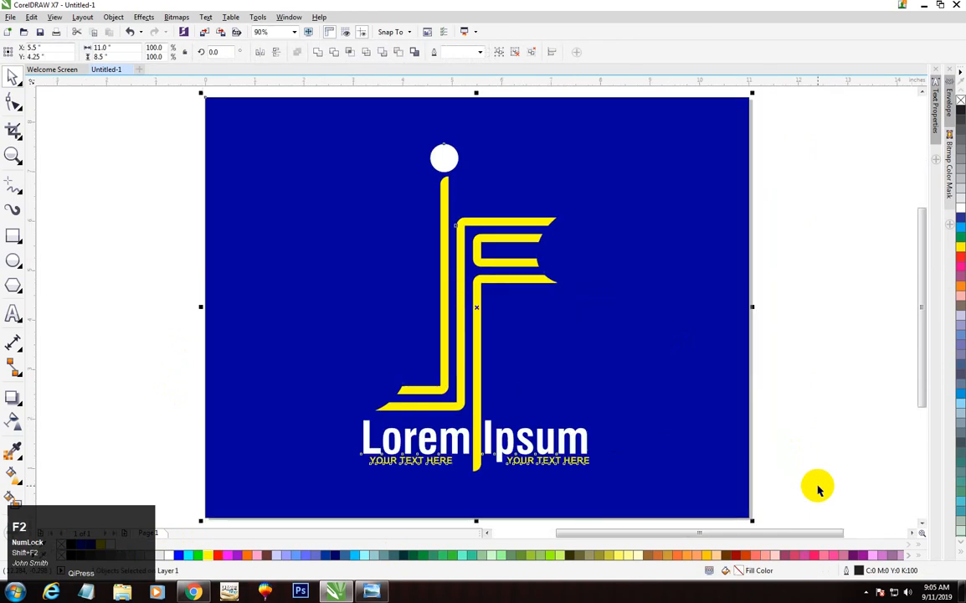
{"action": "key", "text": "F9"}
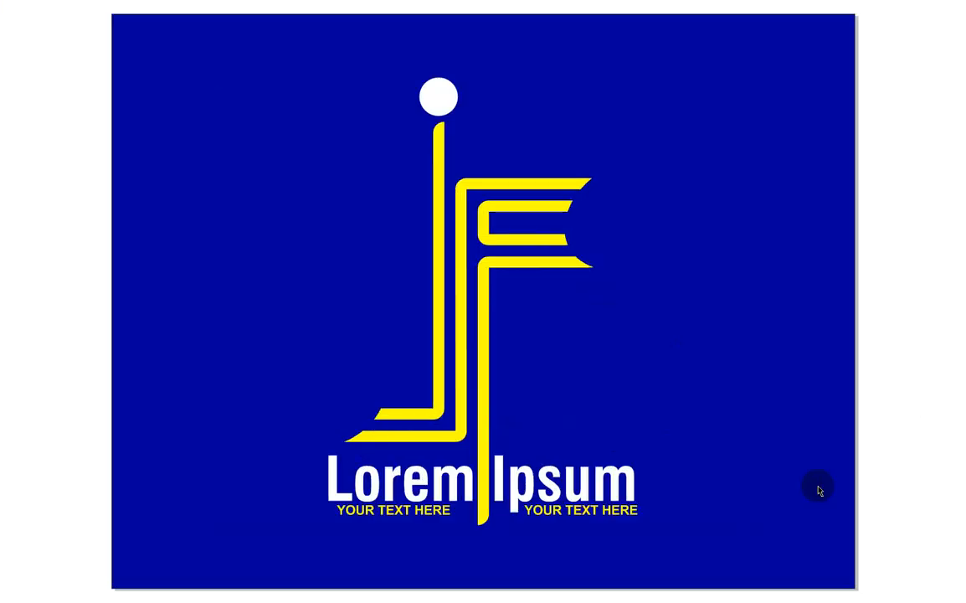